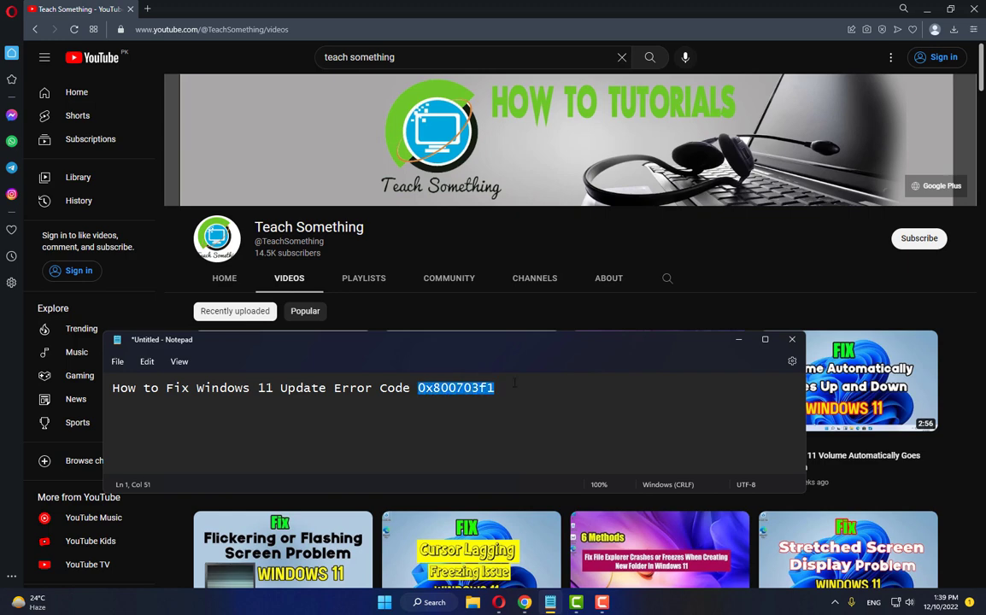
# Run the Windows Update troubleshooter from the other troubleshooters in the Windows system settings and close it after completion
pyautogui.click(738, 339)
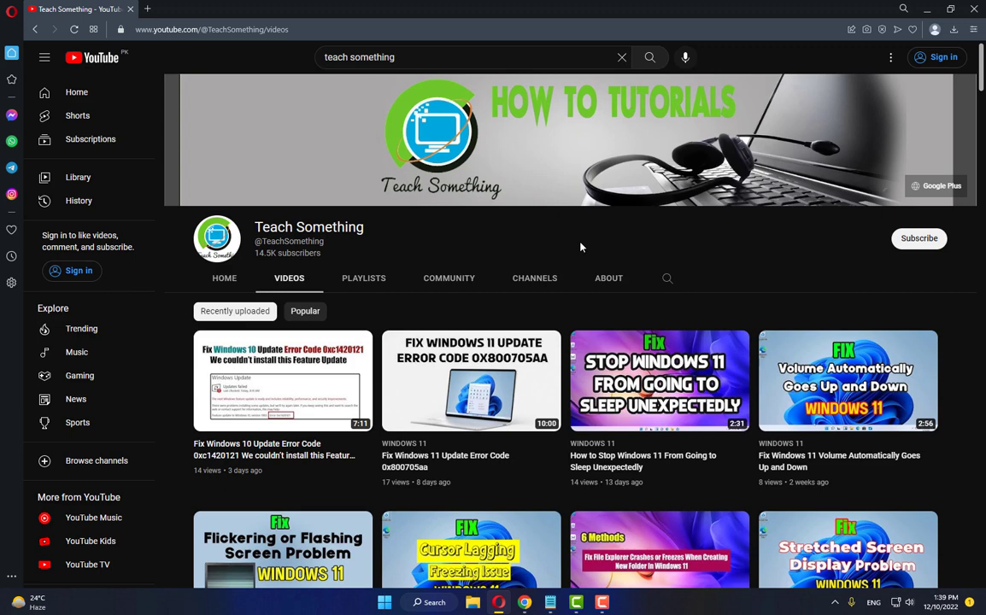
pyautogui.press('super')
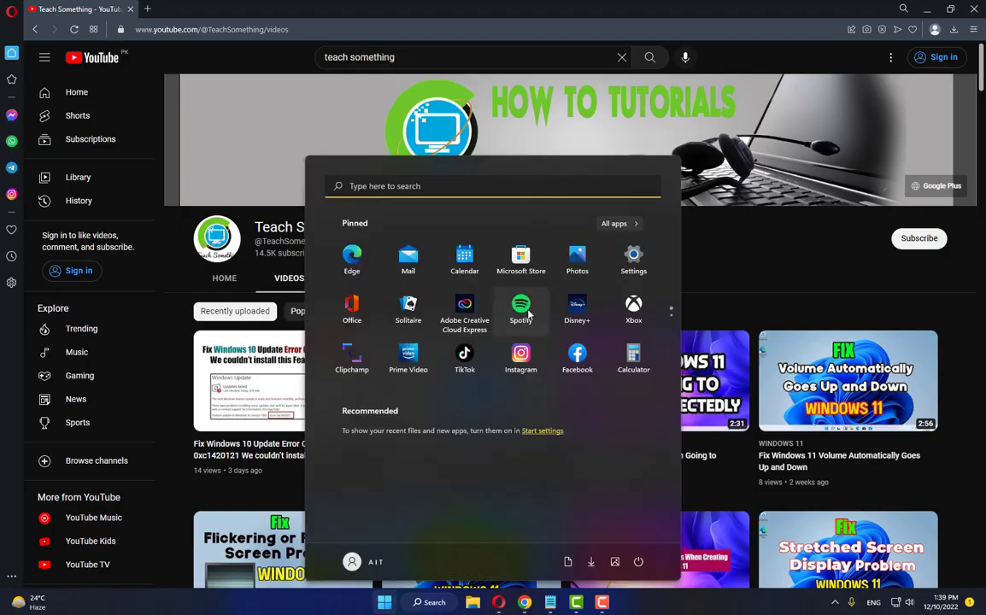
pyautogui.click(632, 256)
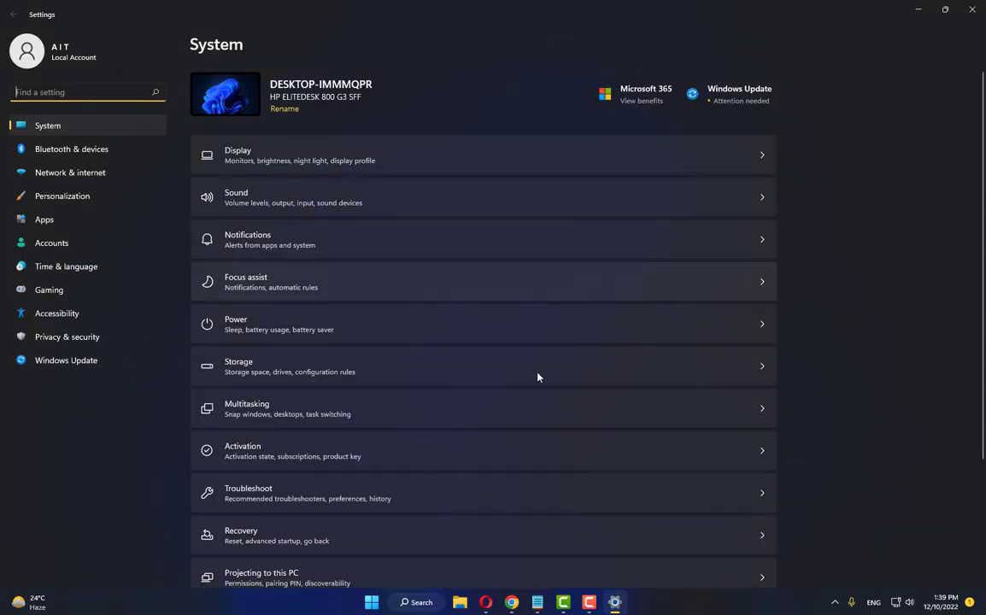
pyautogui.click(258, 495)
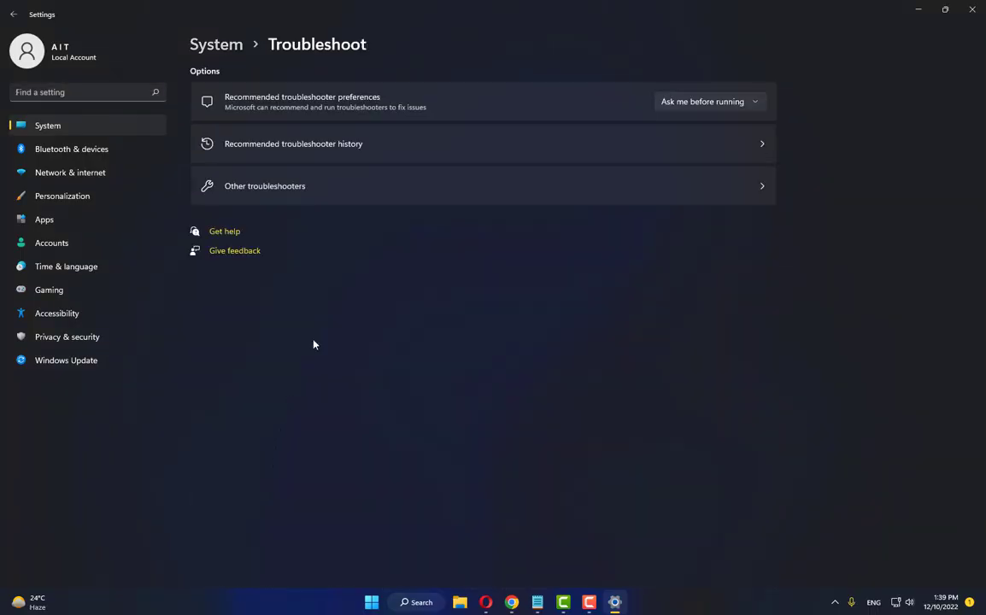
pyautogui.click(455, 179)
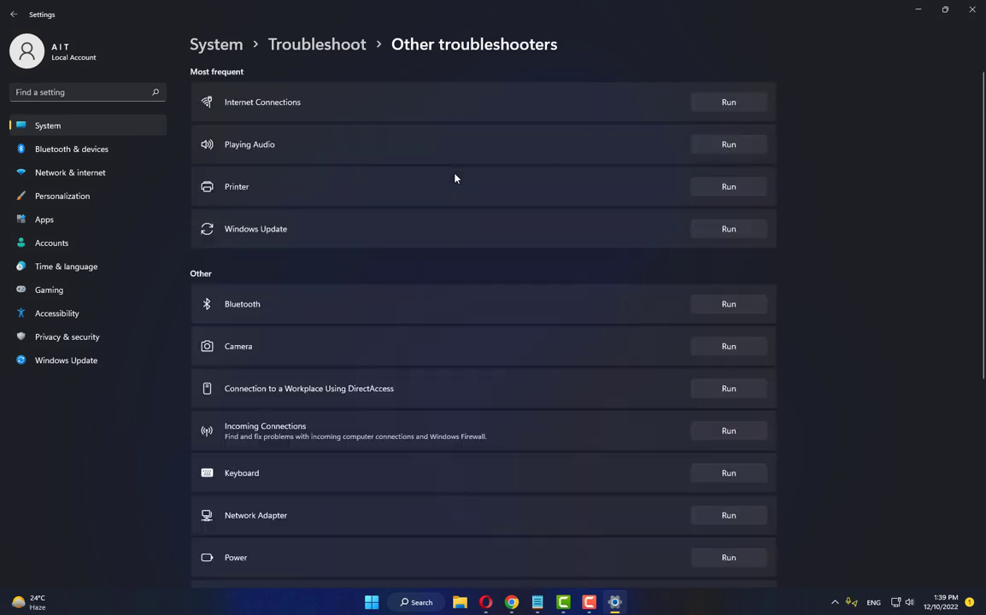
pyautogui.click(728, 229)
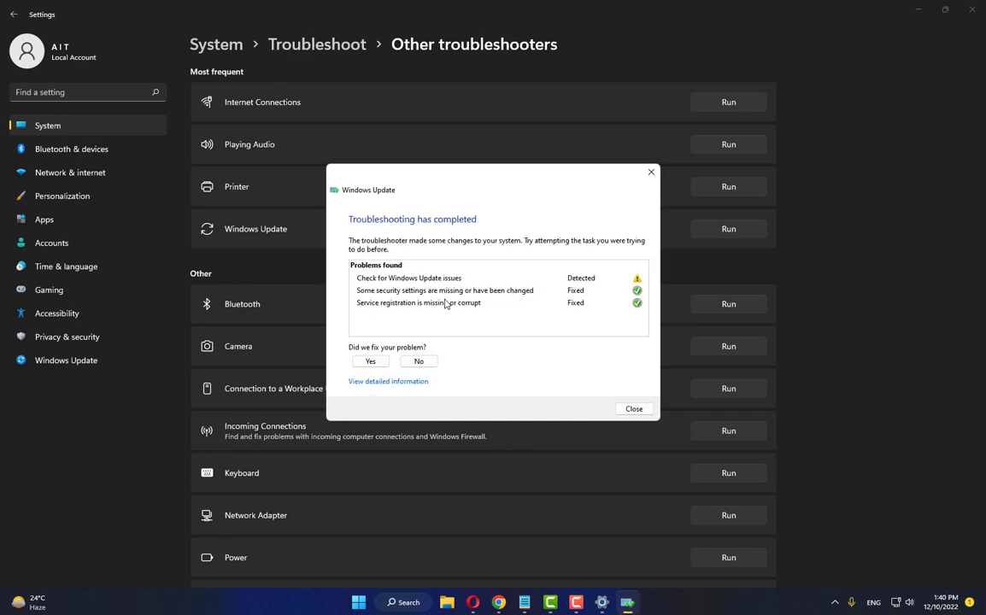
pyautogui.click(633, 409)
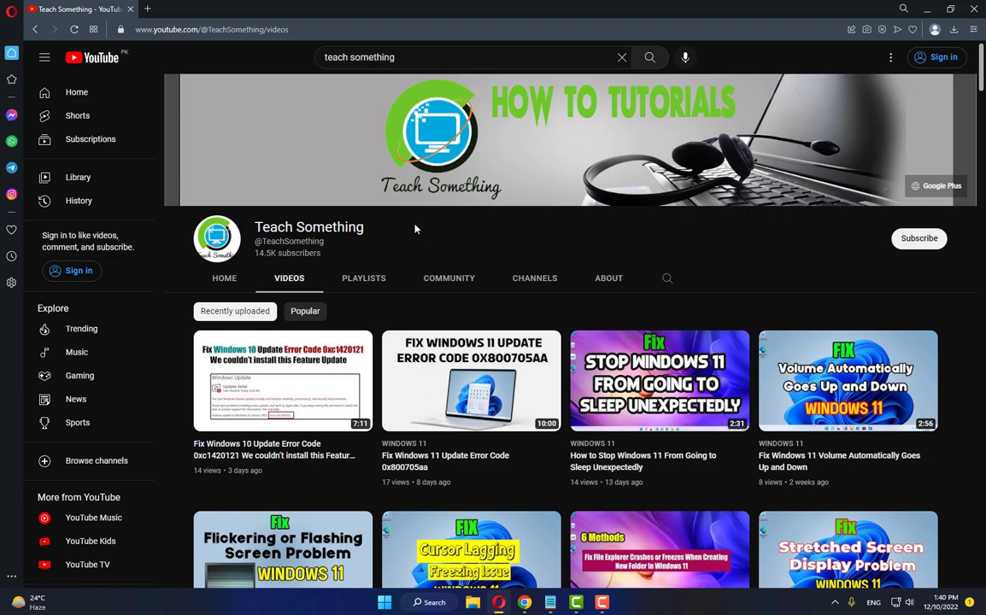
# Open Command Prompt as administrator and move its window to the middle of the desktop
pyautogui.press('super+s')
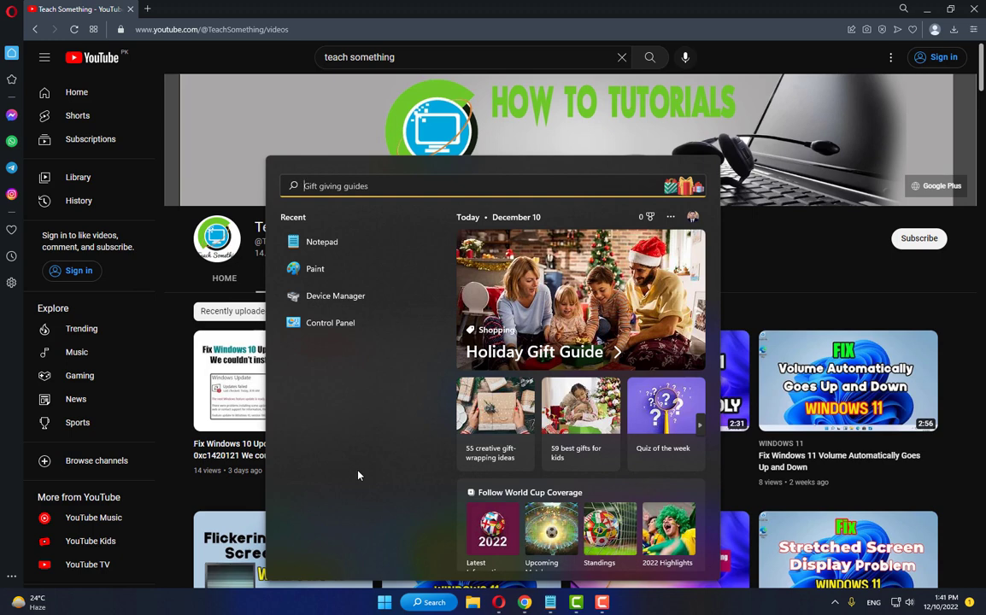
pyautogui.write('com')
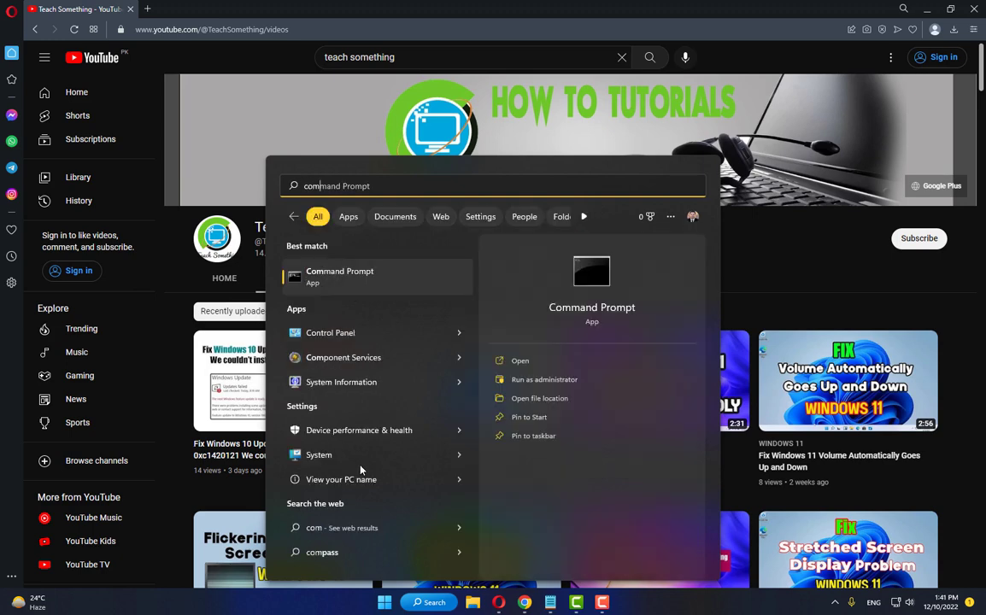
pyautogui.rightClick(357, 281)
pyautogui.click(409, 292)
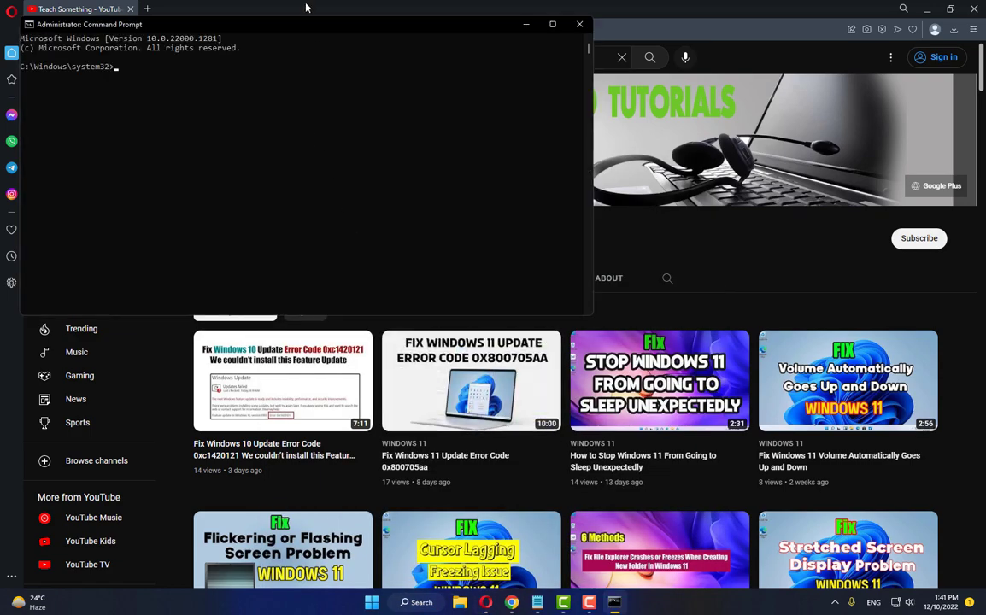
pyautogui.moveTo(245, 28); pyautogui.dragTo(453, 205)
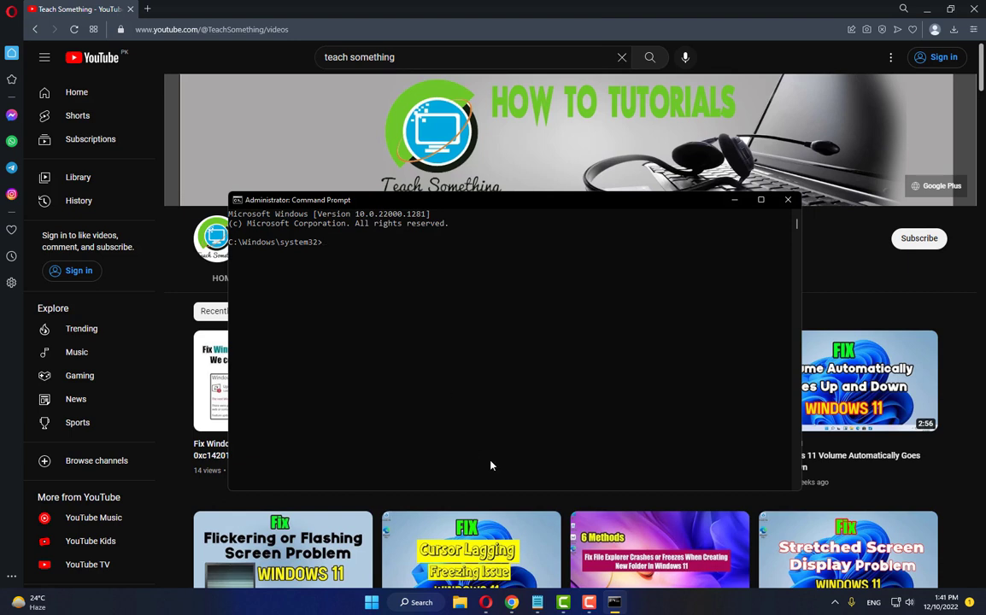
# Stop the wuauserv, cryptsvc and bits services with net stop commands
pyautogui.write('net stop wuauserv')
pyautogui.press('Return')
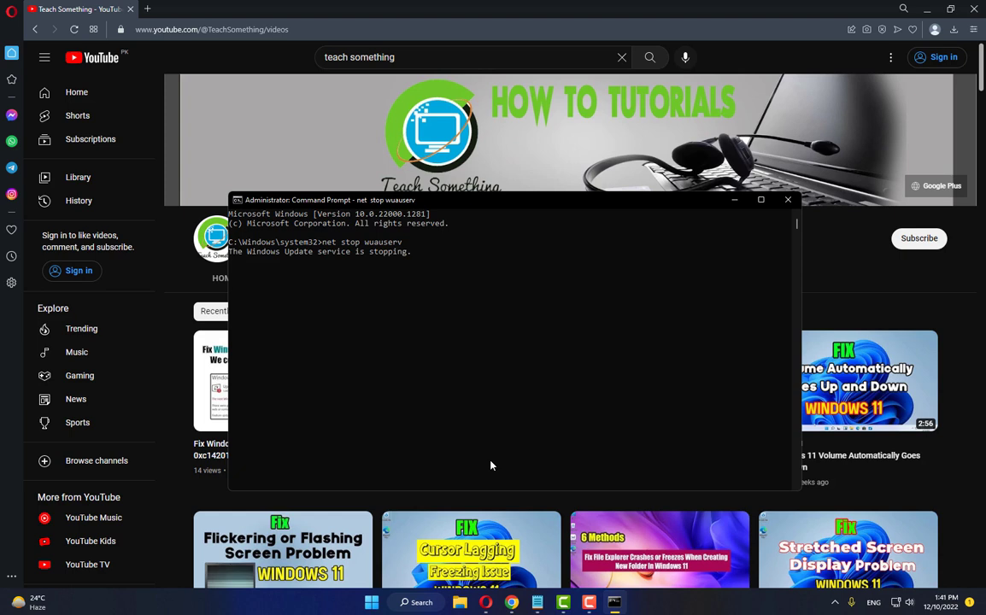
pyautogui.write('n')
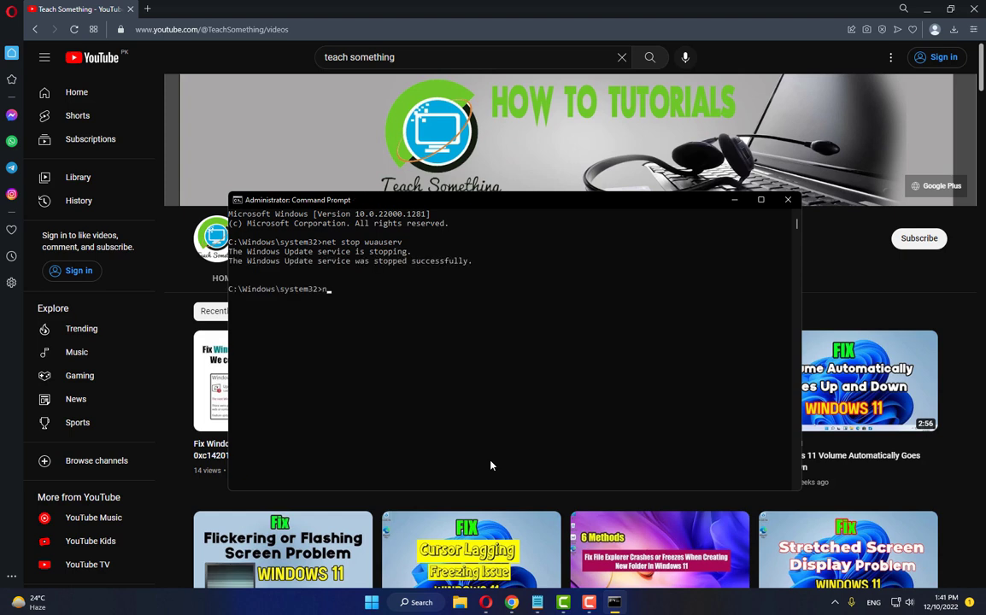
pyautogui.write('et stop cryptsvc')
pyautogui.press('Return')
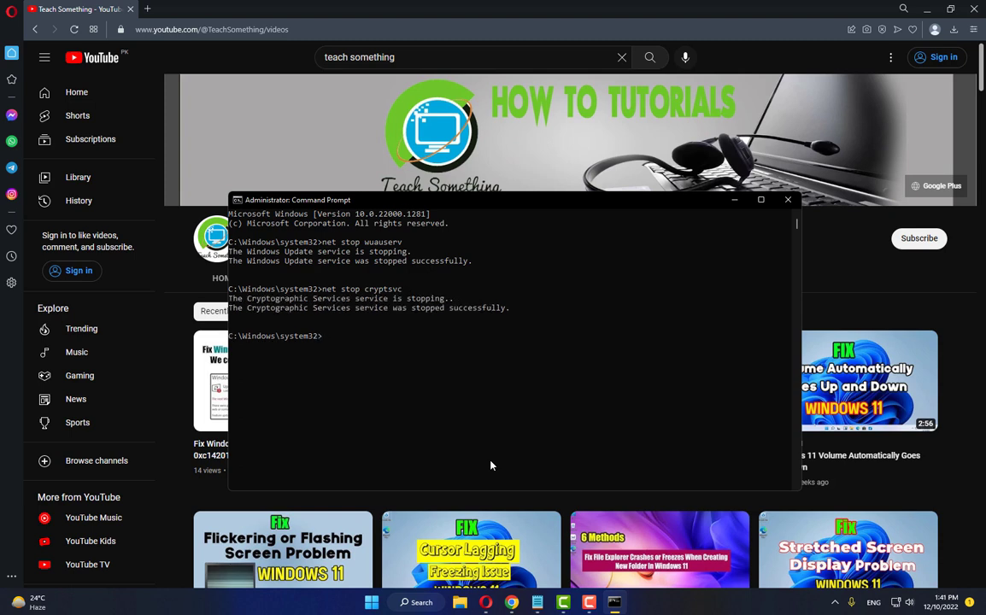
pyautogui.write('net stop bits')
pyautogui.press('Return')
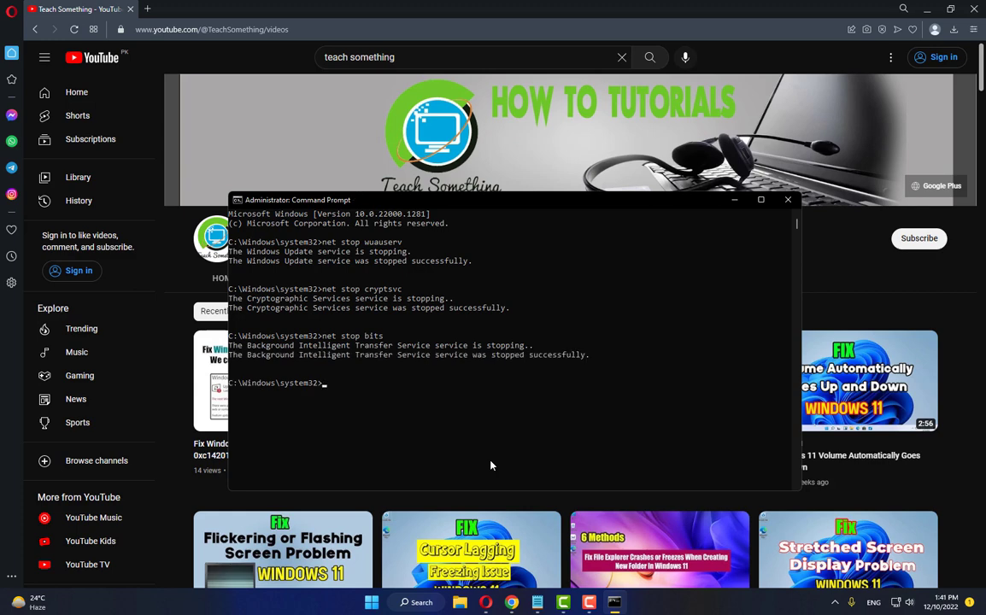
# Try to rename the folder c:\windows\softwaredistribution to softwaredistribution.old with the ren command
pyautogui.write('ren c:\\windows\\softwaredist')
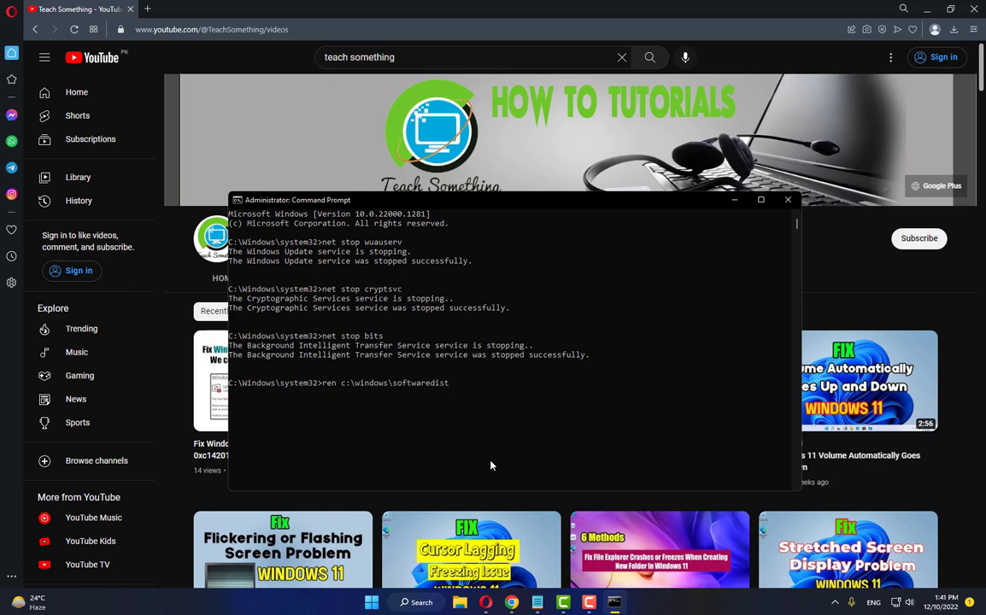
pyautogui.write('ribution softwaredistributi')
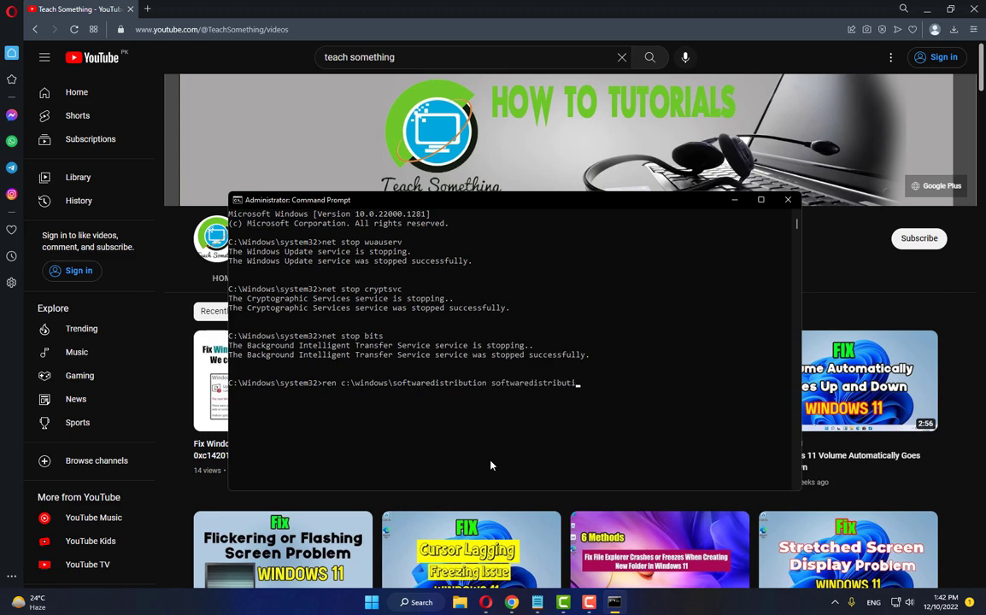
pyautogui.write('on.old')
pyautogui.press('Return')
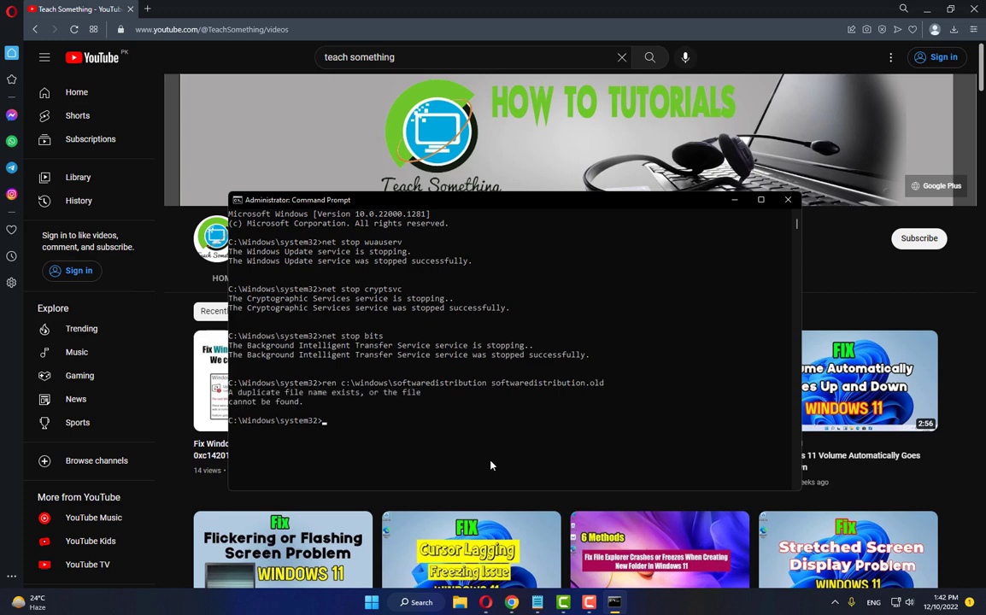
# Try to rename the folder c:\windows\system32\catroot2 to catroot2.old with the ren command
pyautogui.write('ren c:\\windows\\system32\\catroot2 catroot2.old')
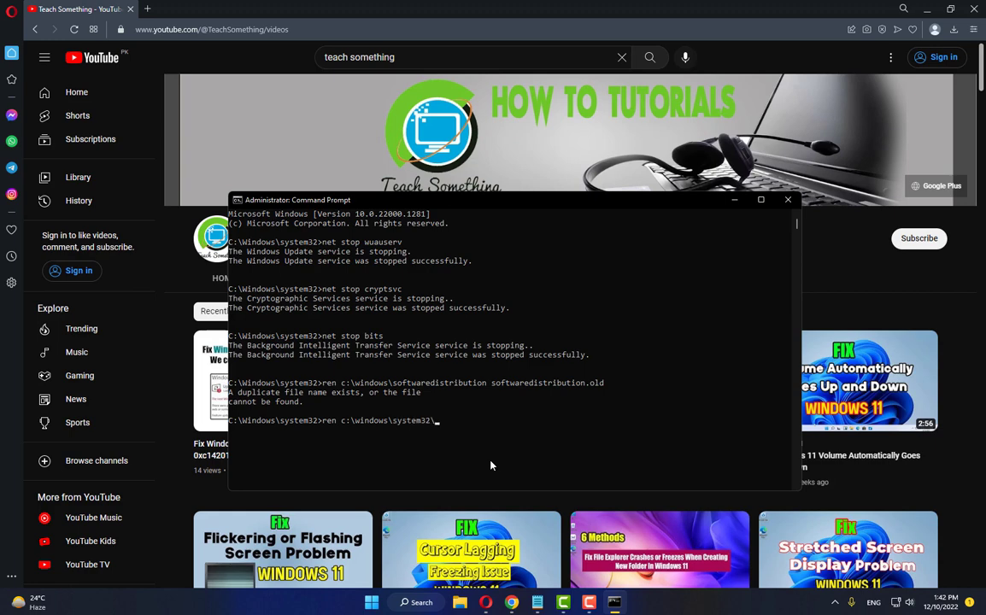
pyautogui.write('\\catroot2 catroot2.old')
pyautogui.press('Return')
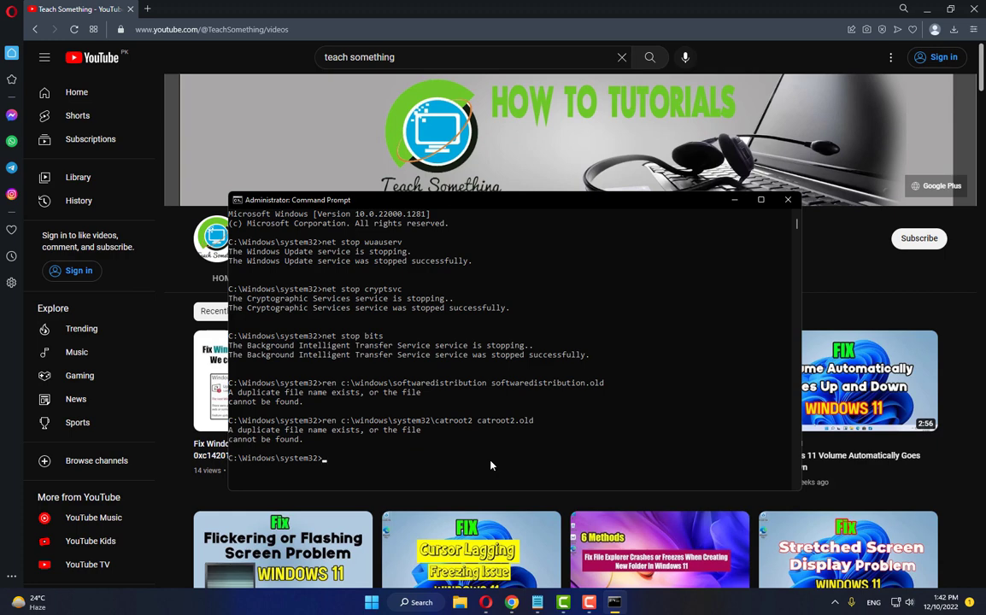
# Start the wuauserv, cryptsvc and bits services with net start commands and exit the Command Prompt
pyautogui.write('net start wuauserv')
pyautogui.press('Return')
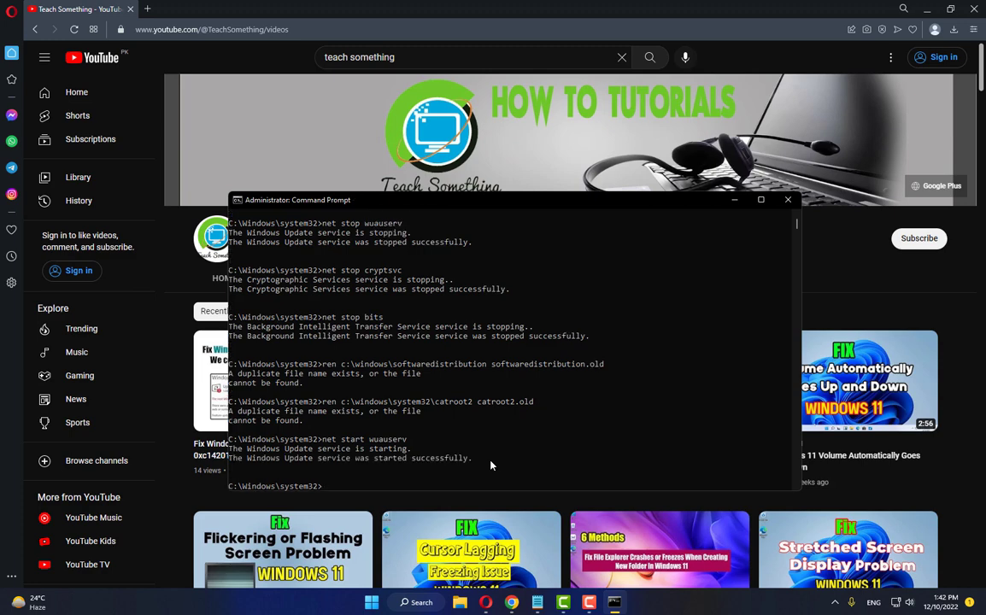
pyautogui.write('net start cryptsvc')
pyautogui.press('Return')
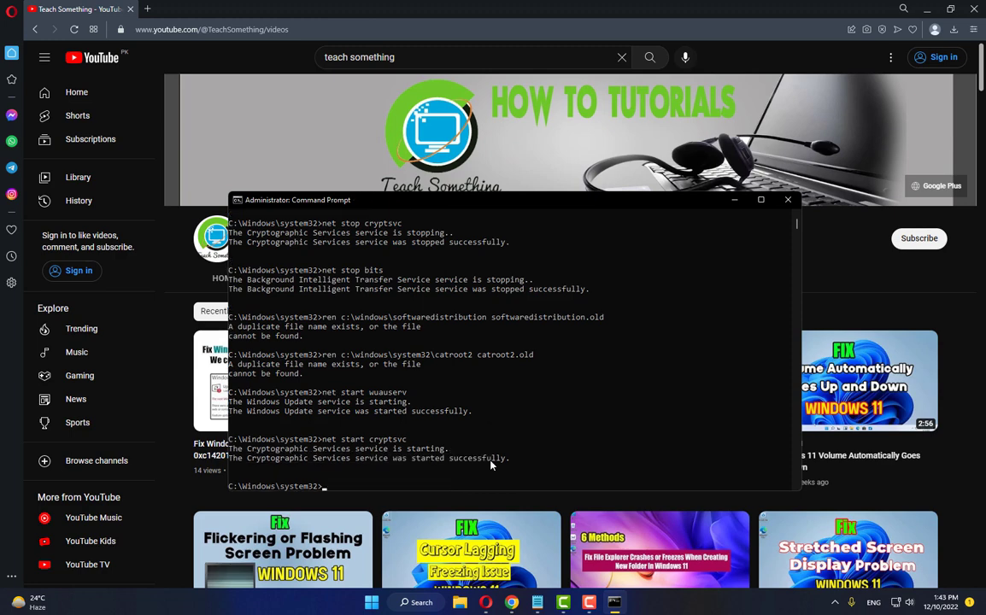
pyautogui.write('net start bits')
pyautogui.press('Return')
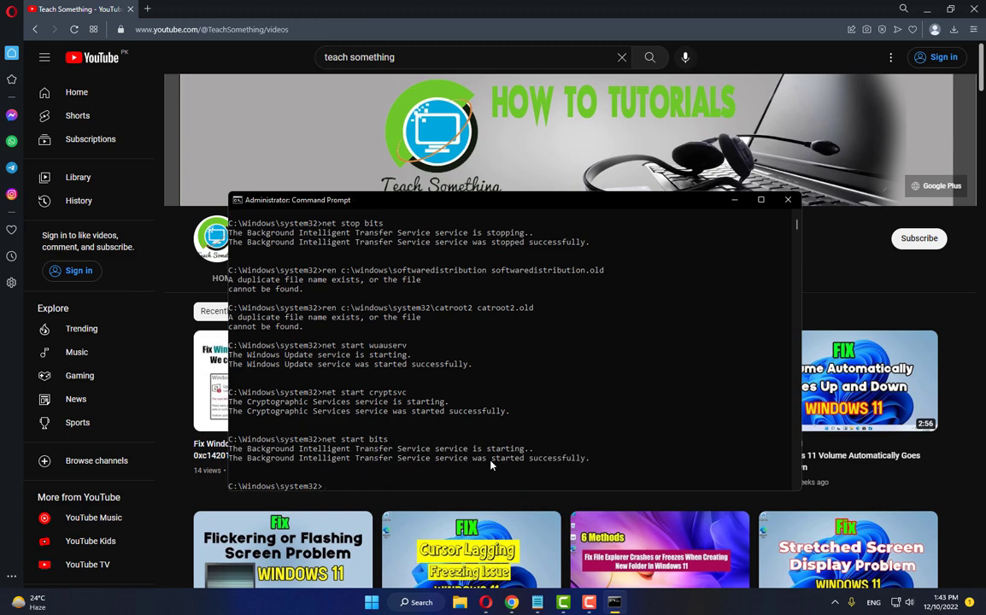
pyautogui.write('exit')
pyautogui.press('Return')
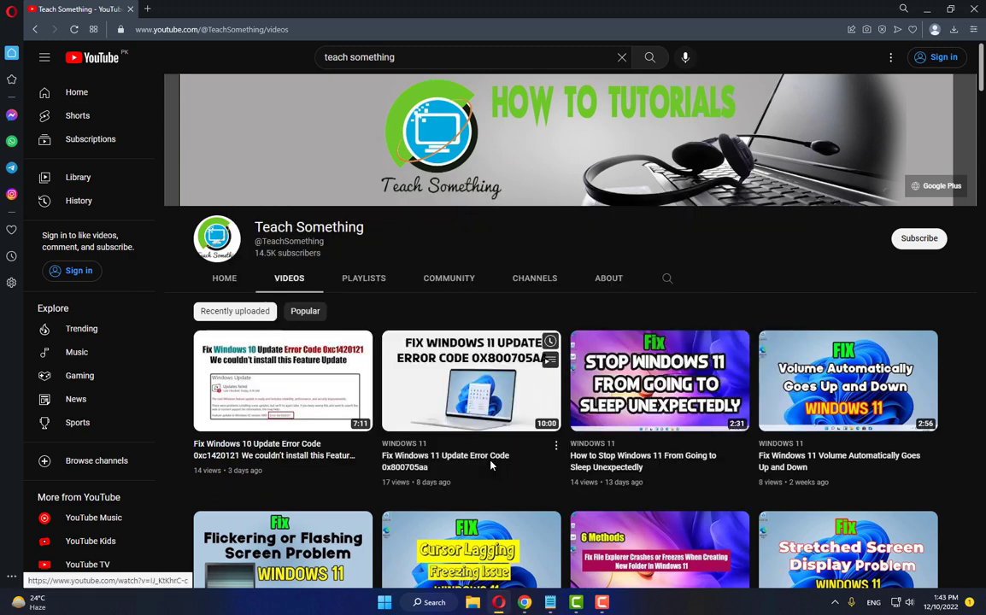
pyautogui.click(385, 603)
pyautogui.click(638, 561)
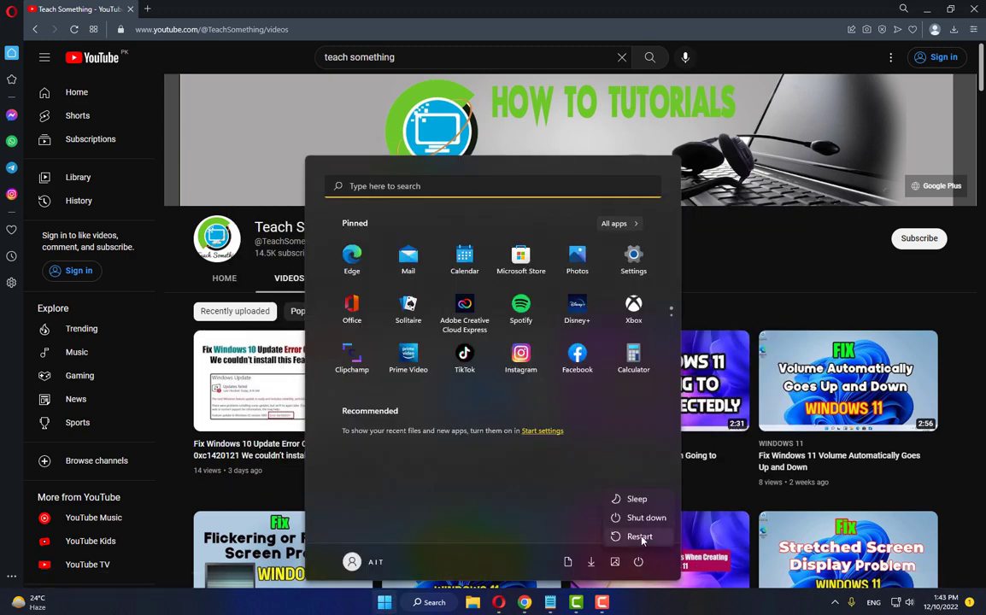
pyautogui.click(685, 131)
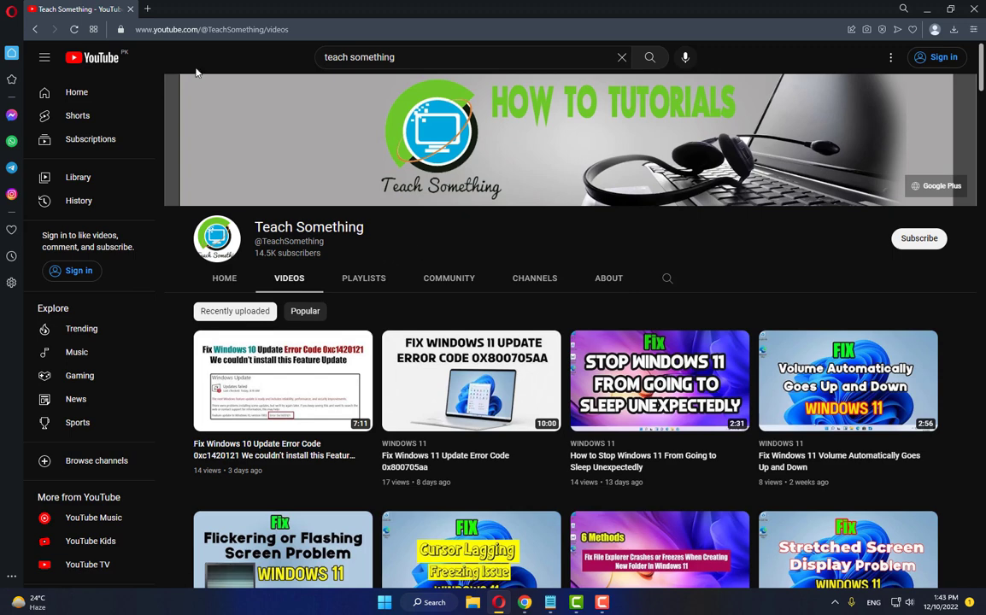
# Search Google in a new browser tab for "how to reset windows update components in windows"
pyautogui.click(147, 9)
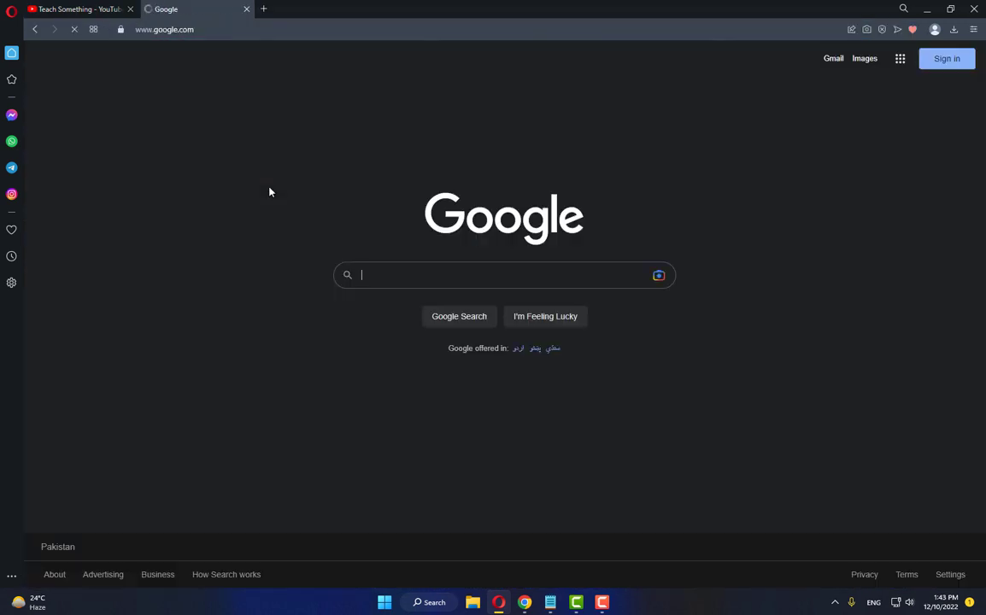
pyautogui.write('How to')
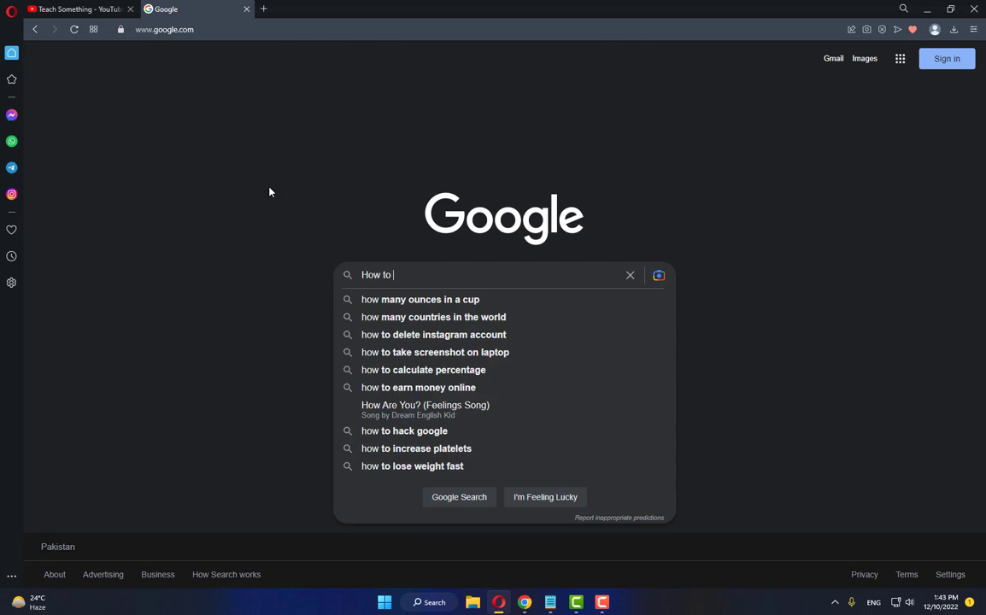
pyautogui.write(' re')
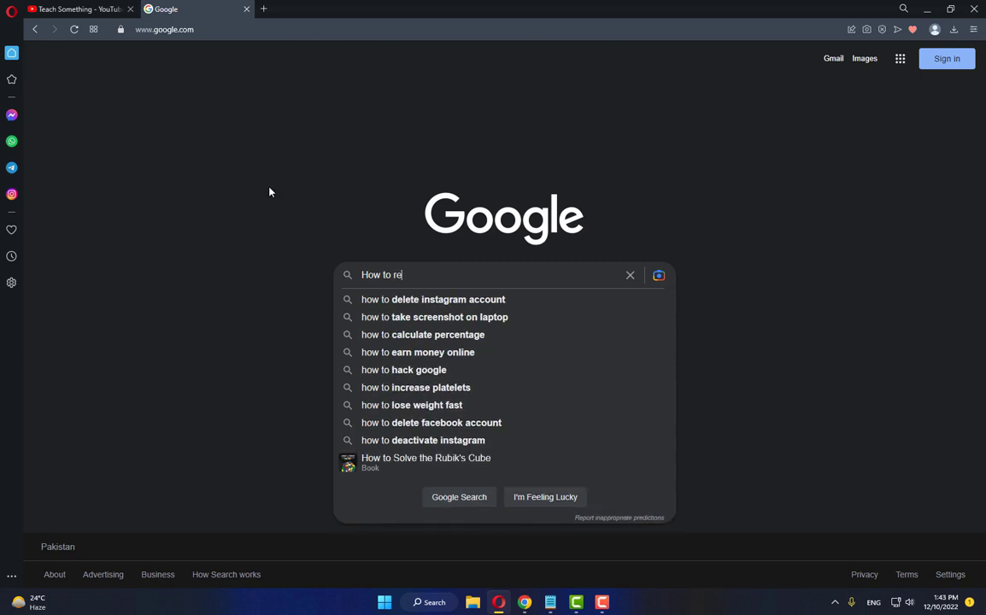
pyautogui.write('set windows')
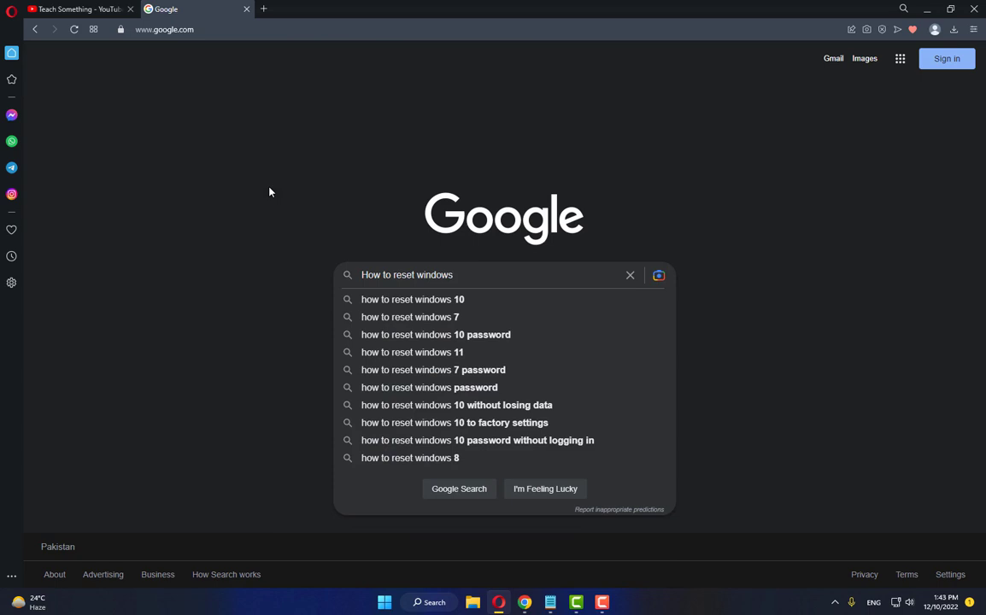
pyautogui.write(' update')
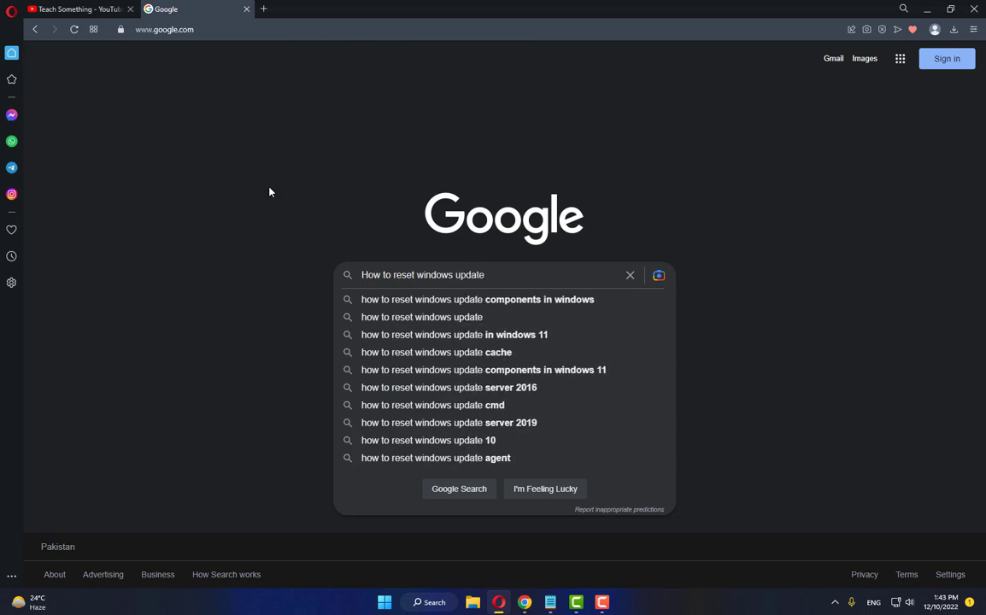
pyautogui.press('Down')
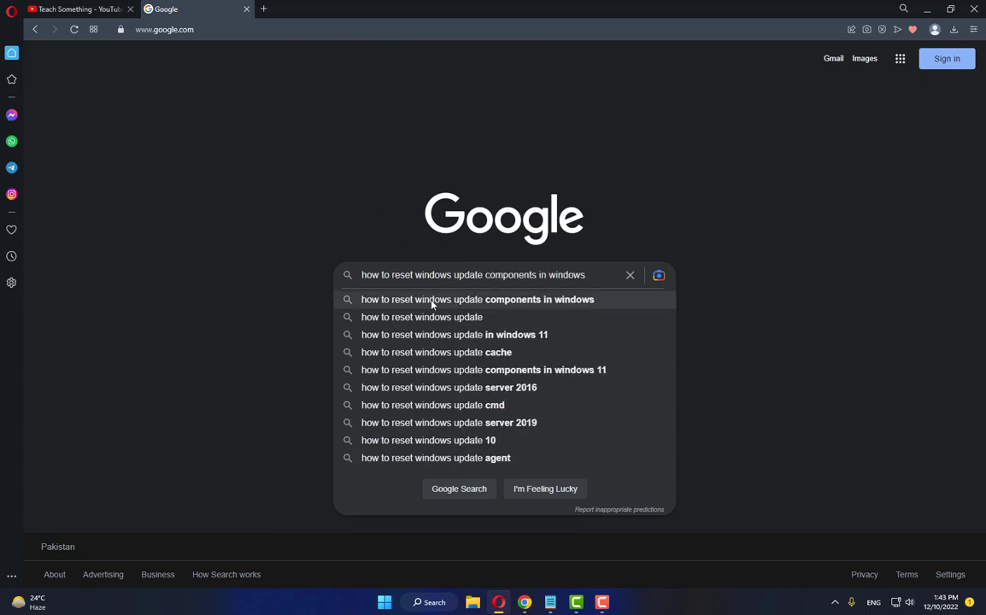
pyautogui.press('Return')
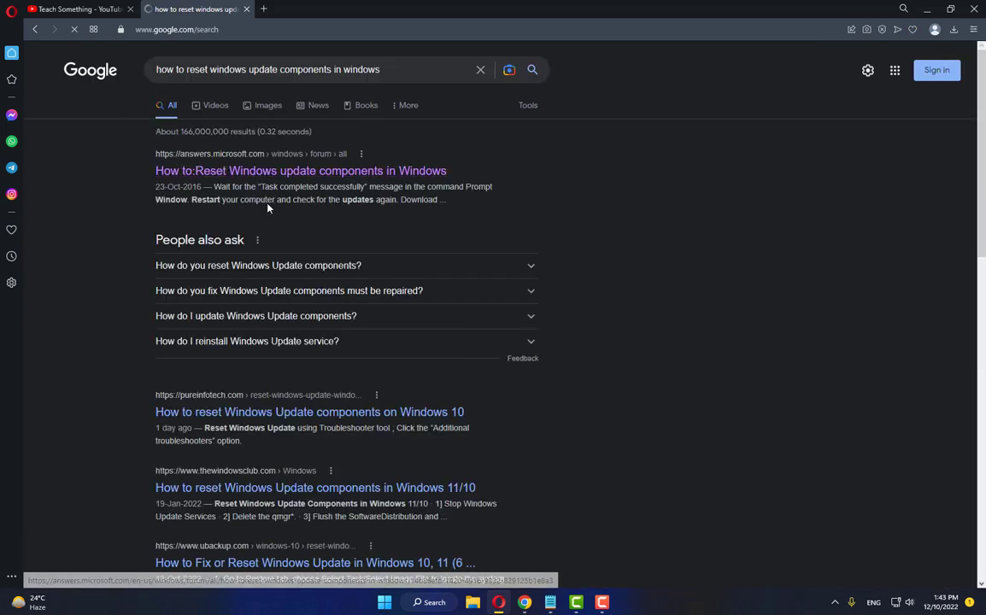
pyautogui.click(159, 172)
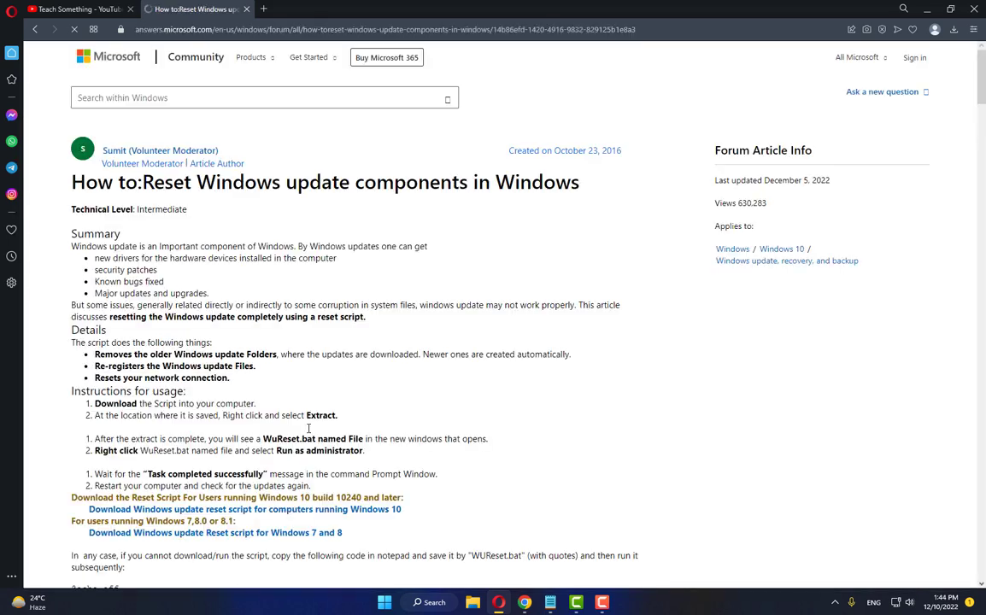
pyautogui.scroll(-4, 318, 316)
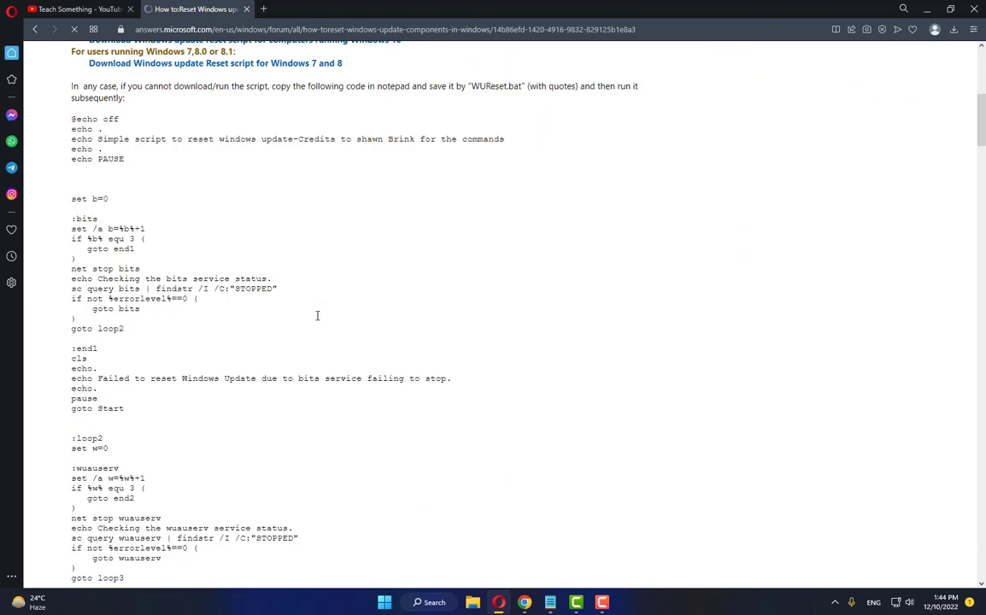
pyautogui.scroll(-2, 70, 325)
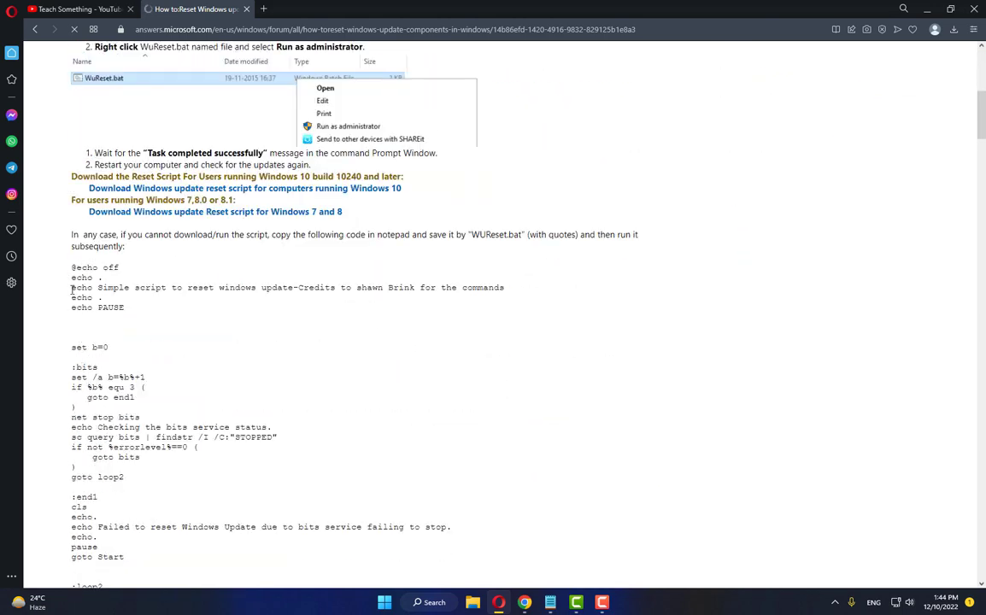
pyautogui.moveTo(70, 271); pyautogui.dragTo(518, 76)
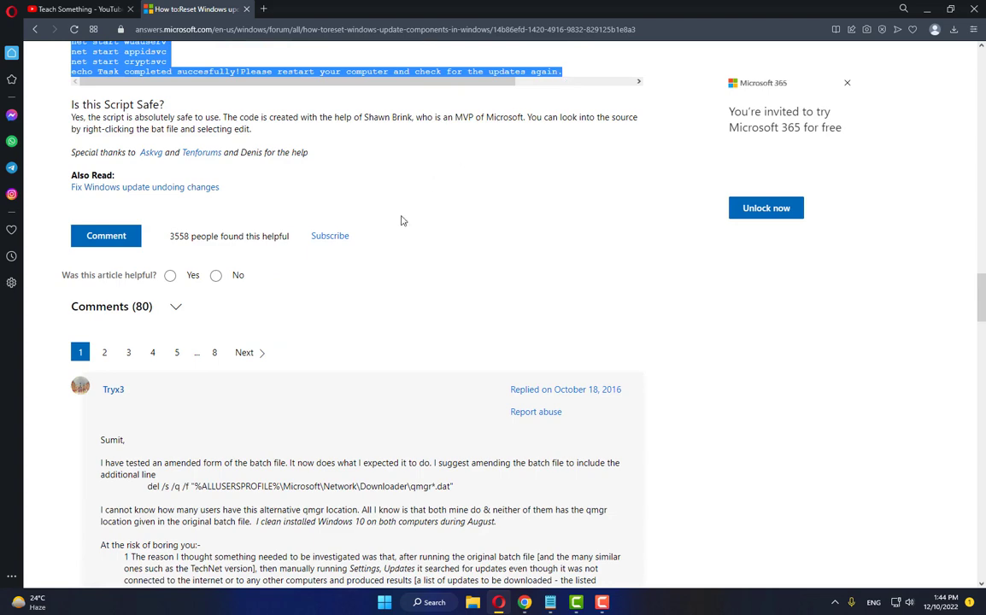
pyautogui.scroll(4, 418, 214)
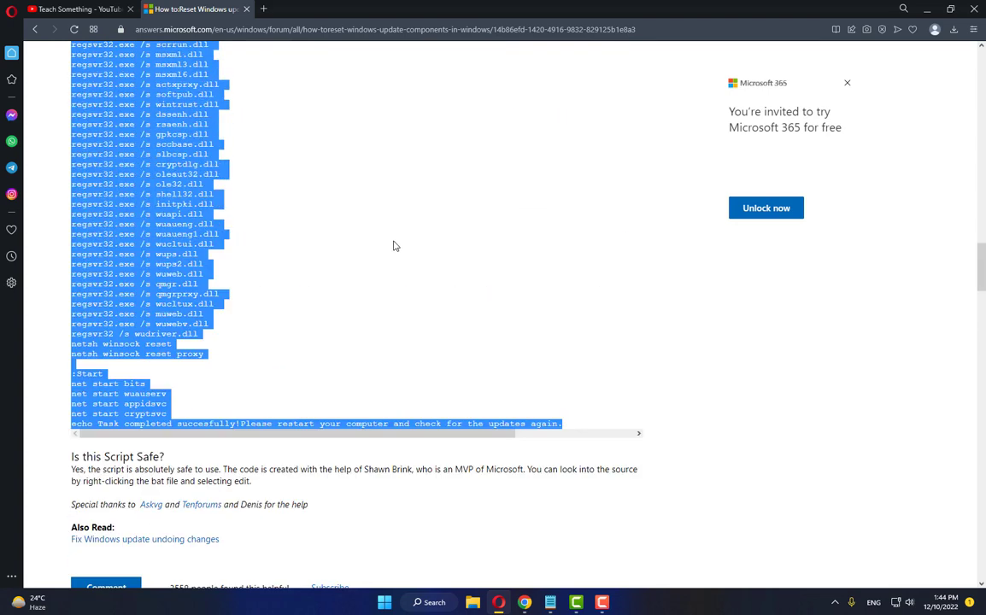
pyautogui.rightClick(122, 406)
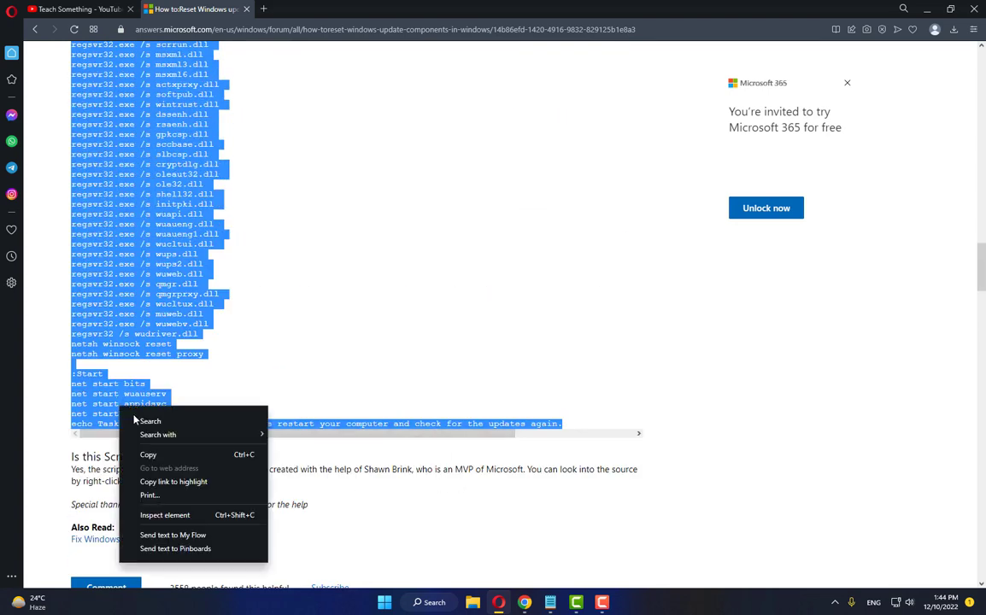
pyautogui.click(157, 456)
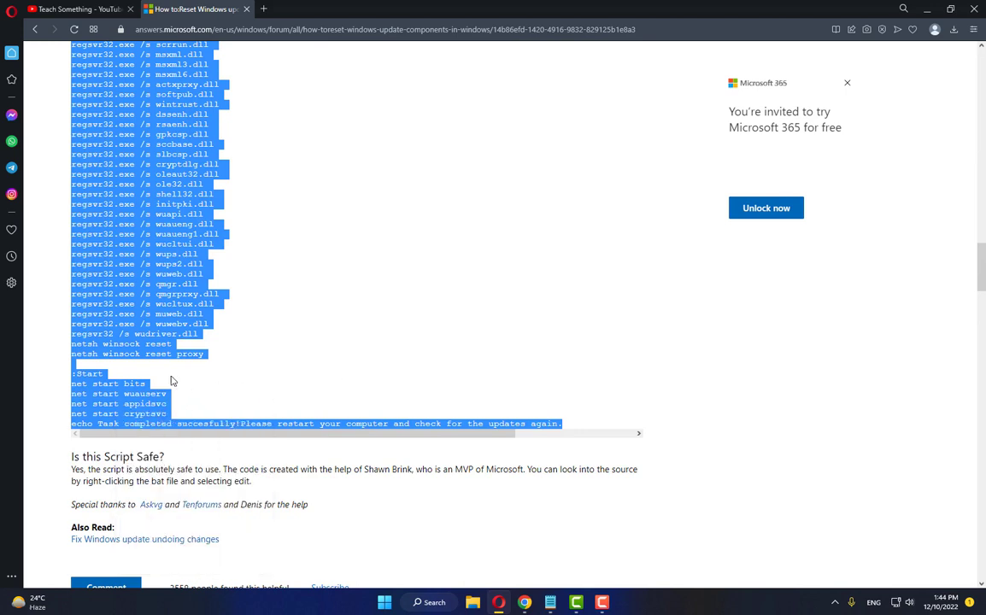
# Open Notepad and paste the copied reset script into the blank document
pyautogui.click(430, 603)
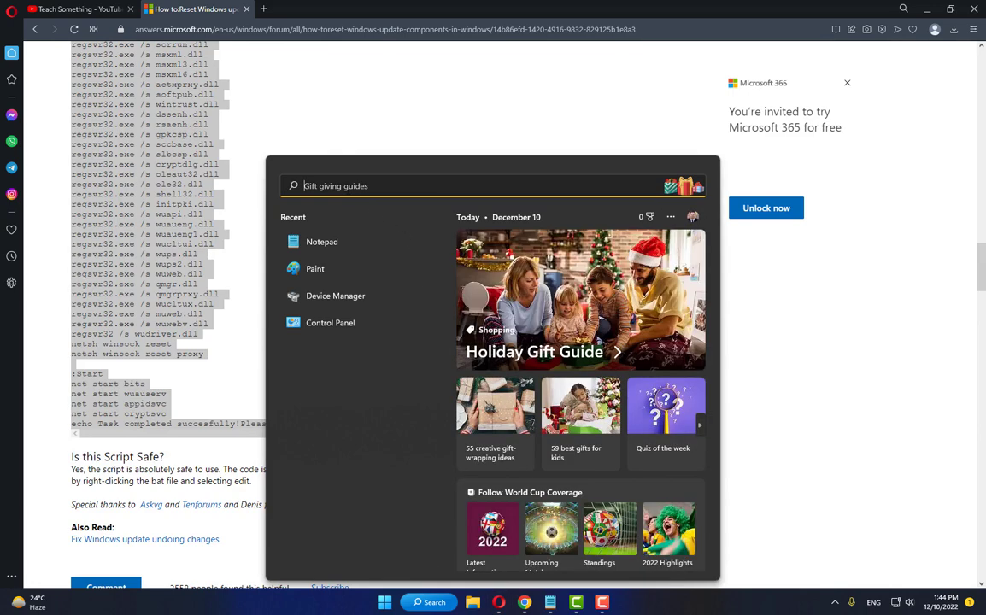
pyautogui.write('notepad')
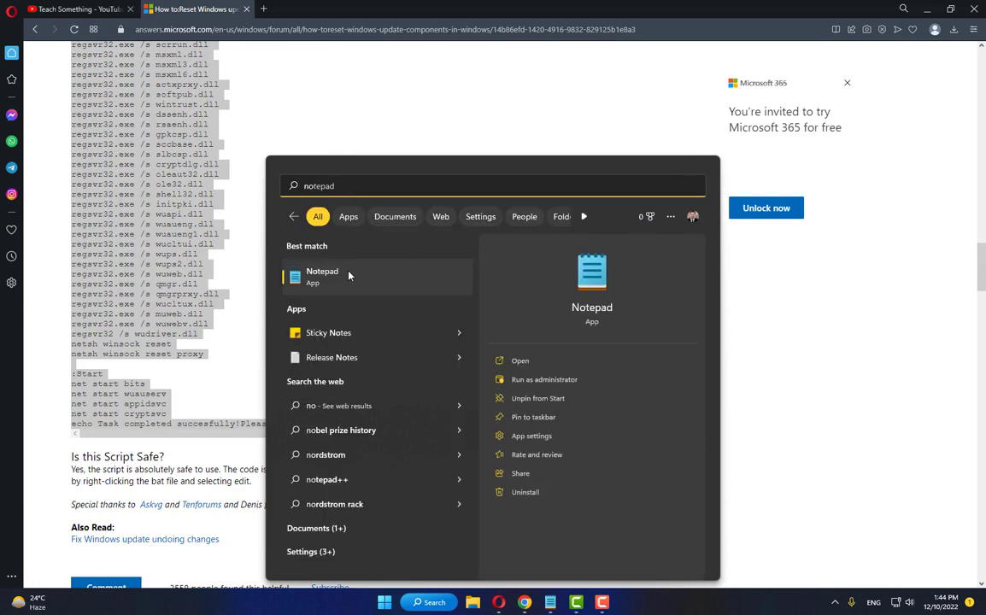
pyautogui.click(351, 273)
pyautogui.rightClick(202, 411)
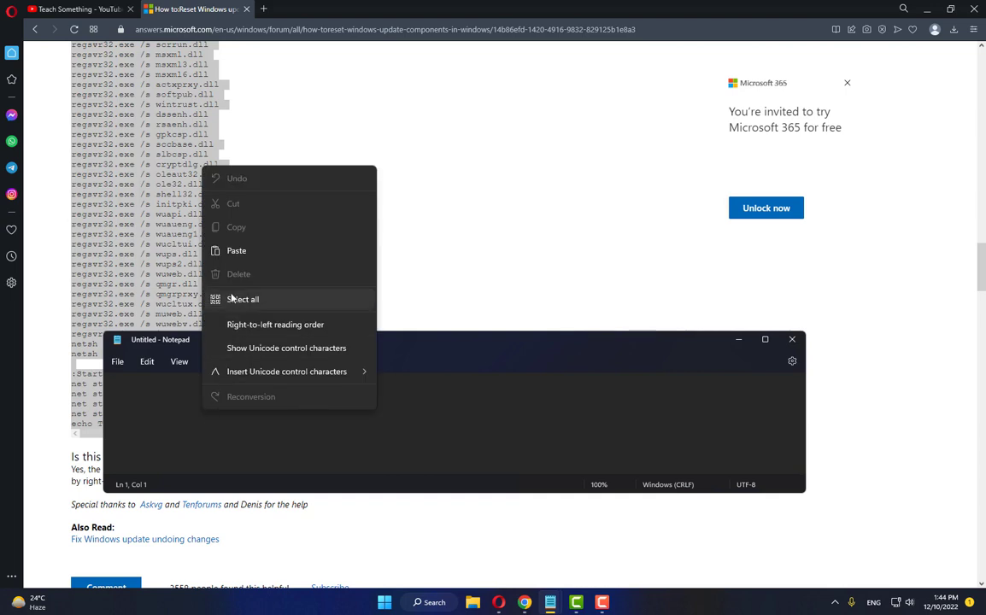
pyautogui.click(210, 227)
# Save the script to the Desktop as updatewindows.bat with the All files type and close Notepad
pyautogui.click(117, 360)
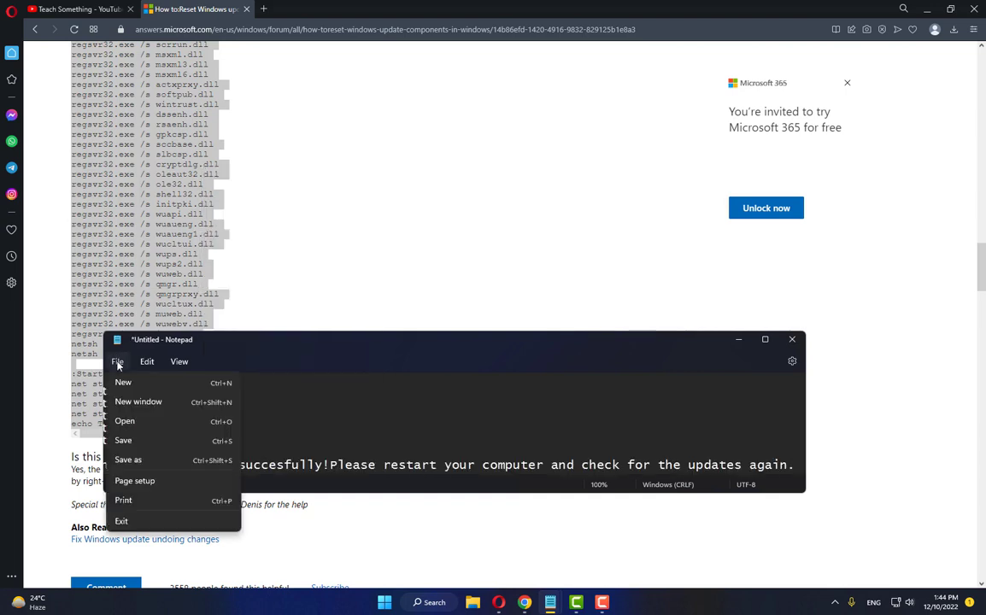
pyautogui.click(137, 454)
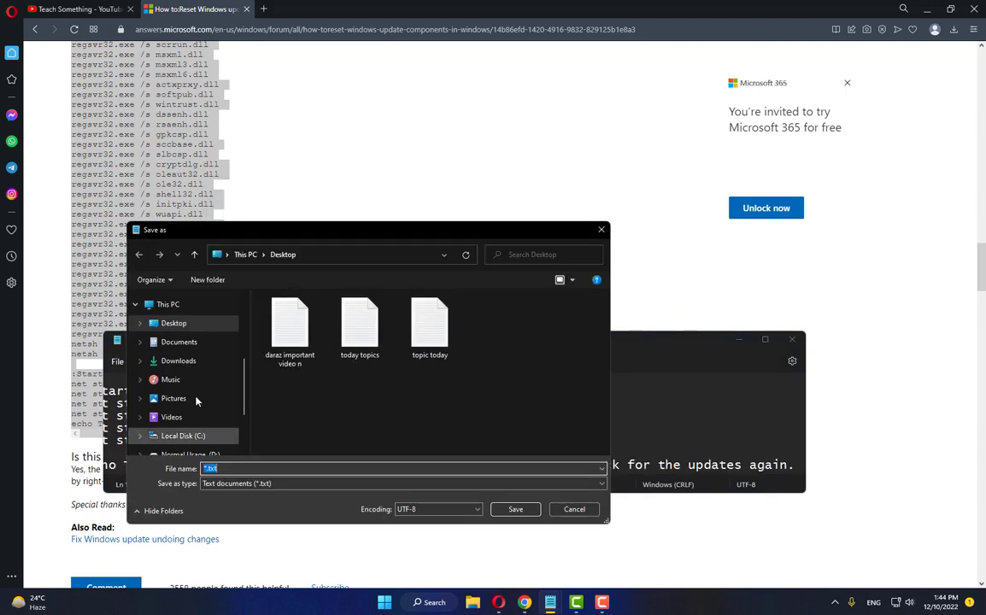
pyautogui.click(171, 323)
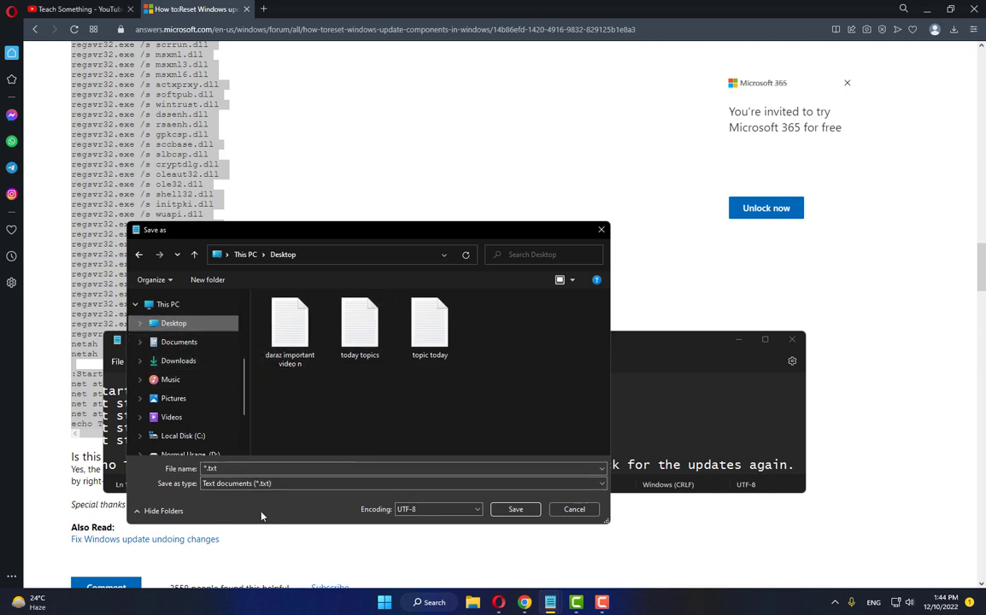
pyautogui.click(239, 484)
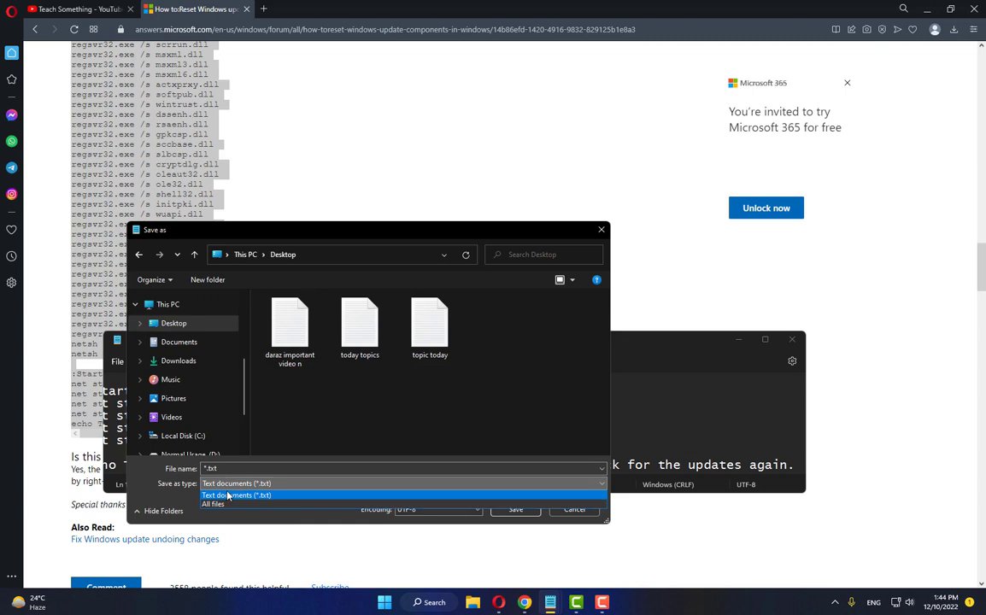
pyautogui.click(213, 504)
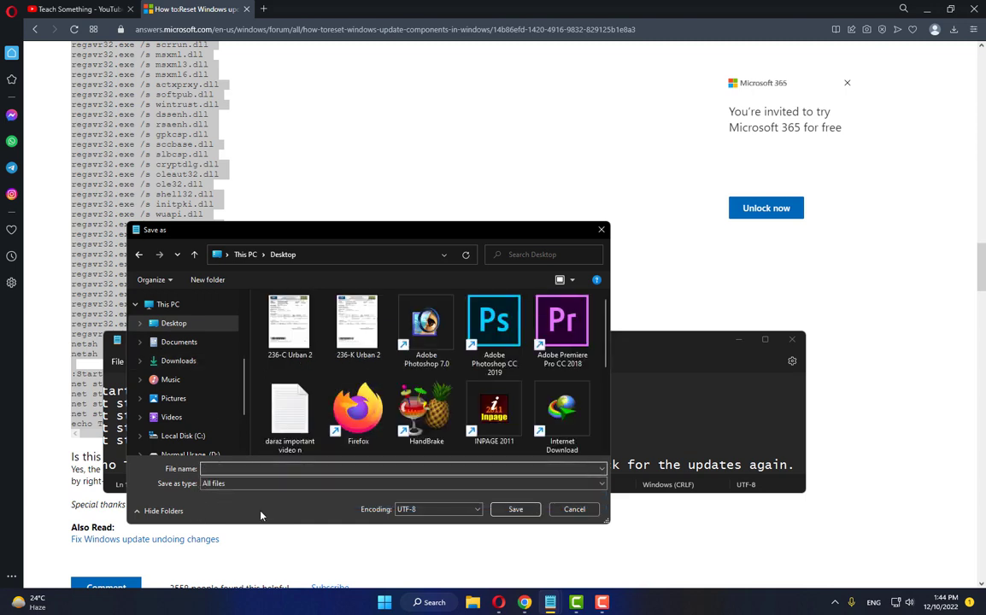
pyautogui.write('updatewindows.bat')
pyautogui.click(514, 509)
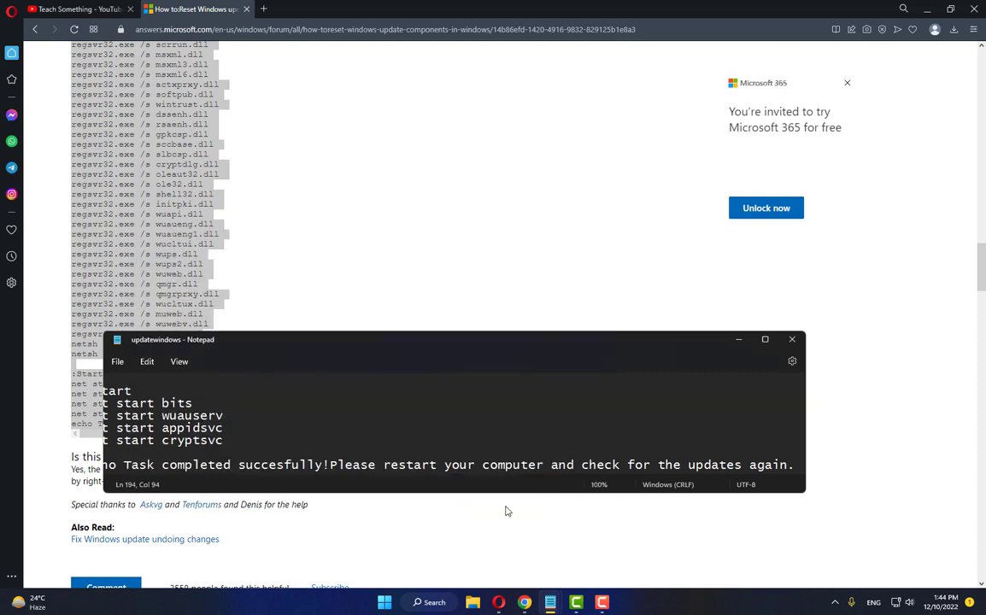
pyautogui.click(790, 338)
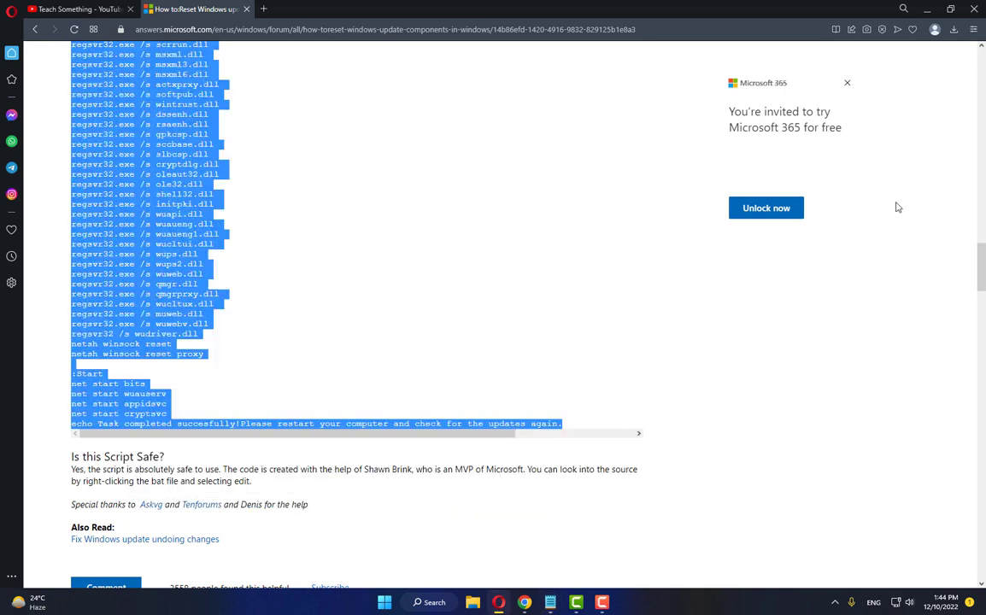
# Minimize the browser and run the updatewindows batch file on the desktop as administrator
pyautogui.click(926, 10)
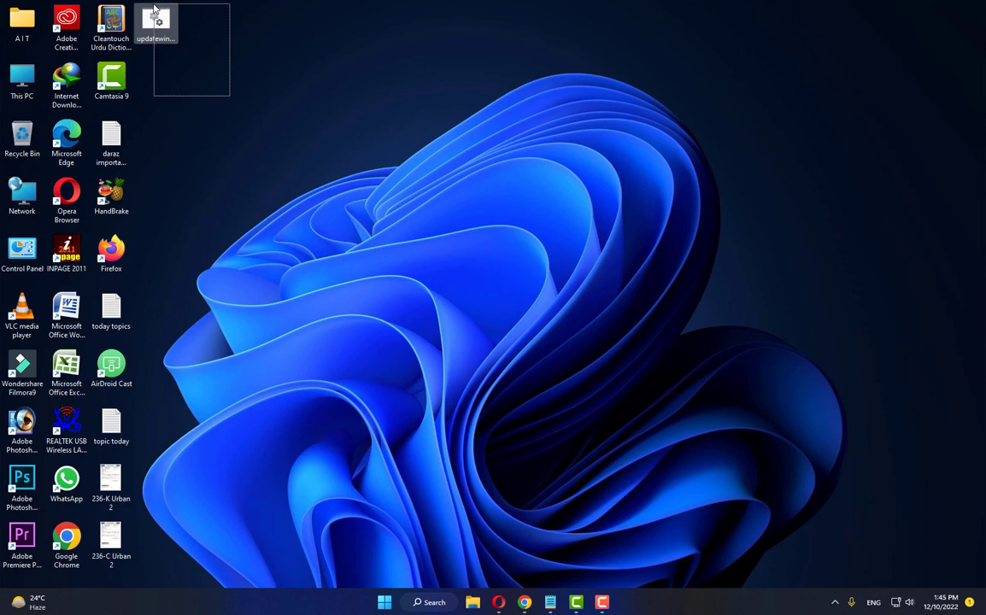
pyautogui.rightClick(159, 29)
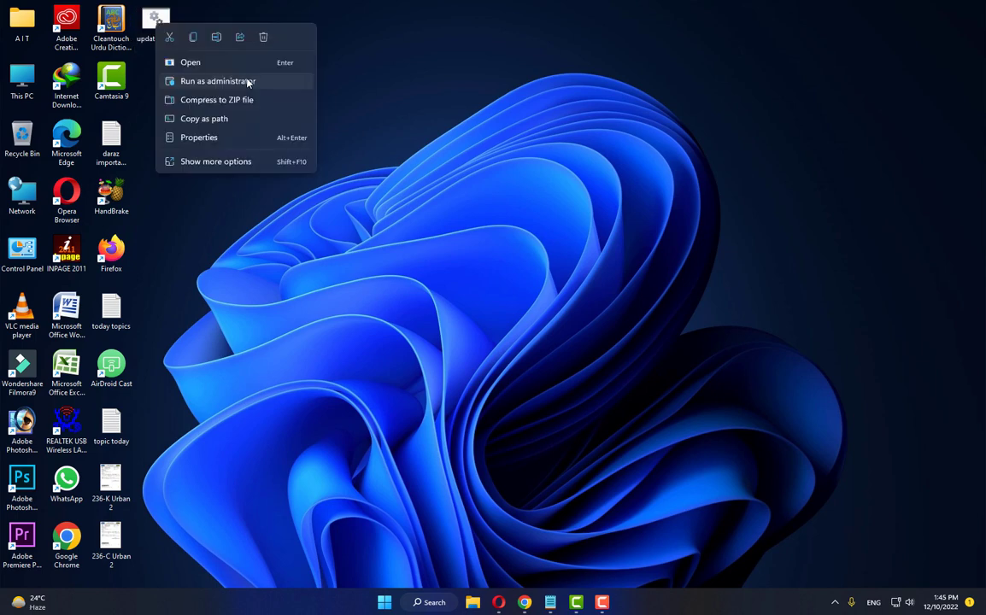
pyautogui.click(247, 82)
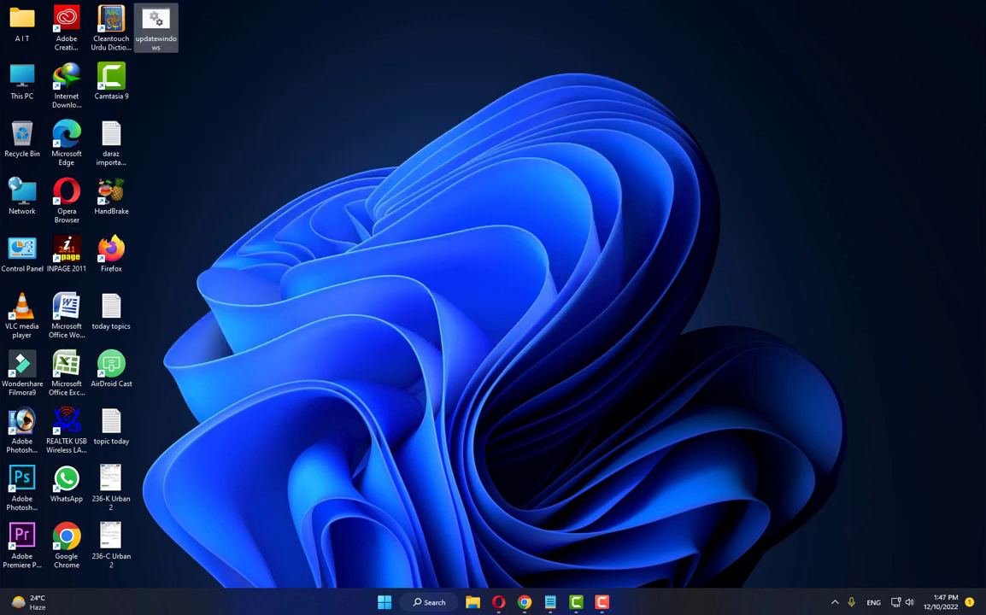
pyautogui.click(384, 603)
pyautogui.click(640, 562)
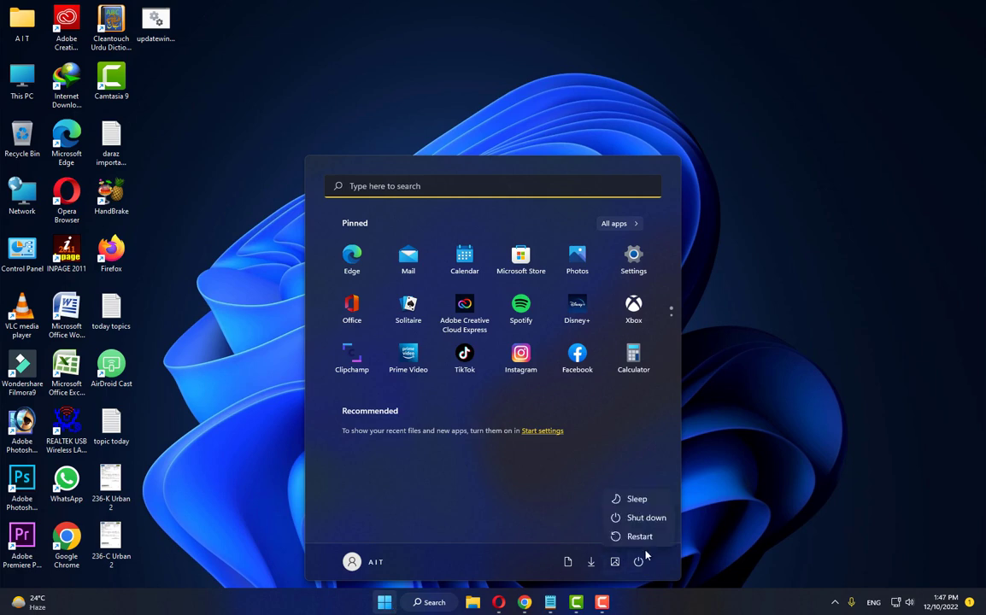
pyautogui.click(514, 508)
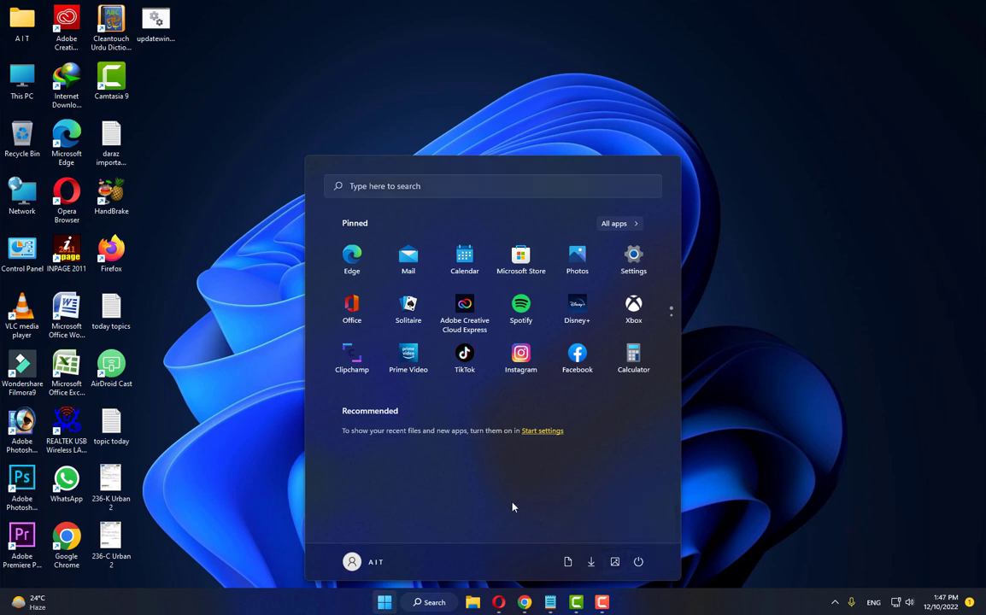
pyautogui.click(756, 437)
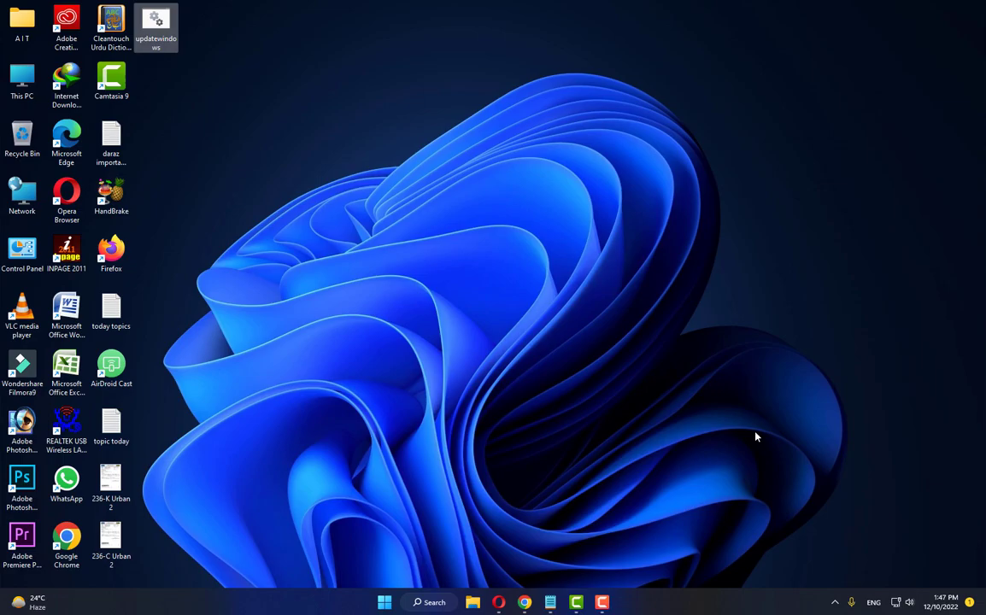
# Return to the Opera browser and search Google in a new tab for "windows 11 download"
pyautogui.click(499, 603)
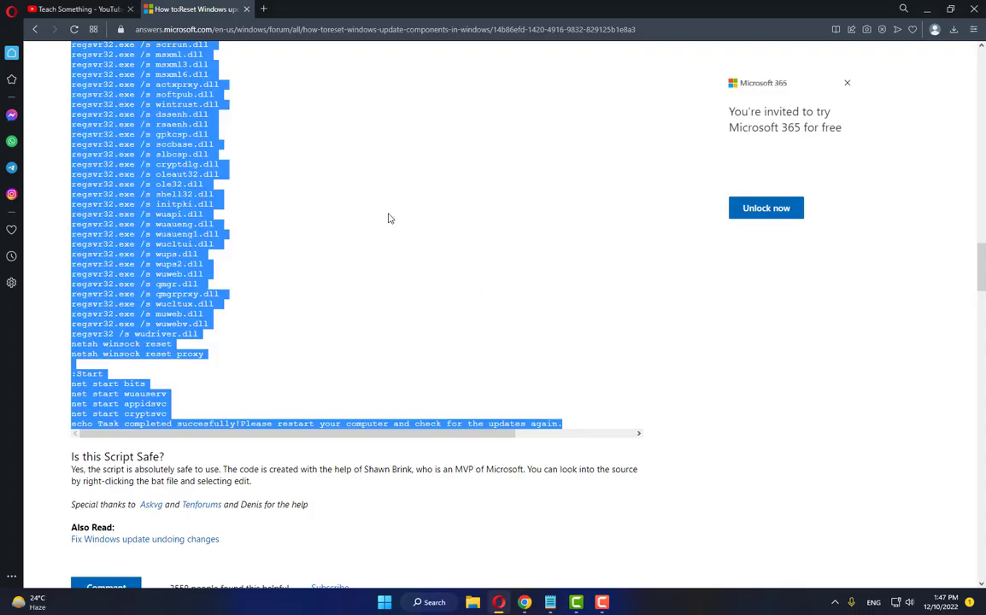
pyautogui.hotkey('ctrl', 'Tab')
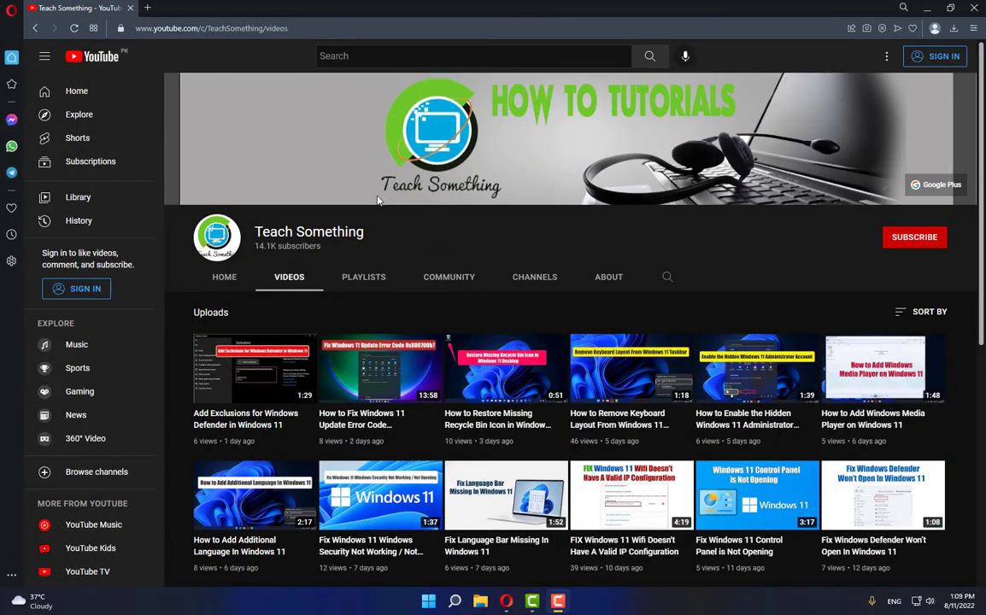
pyautogui.click(147, 7)
pyautogui.click(278, 188)
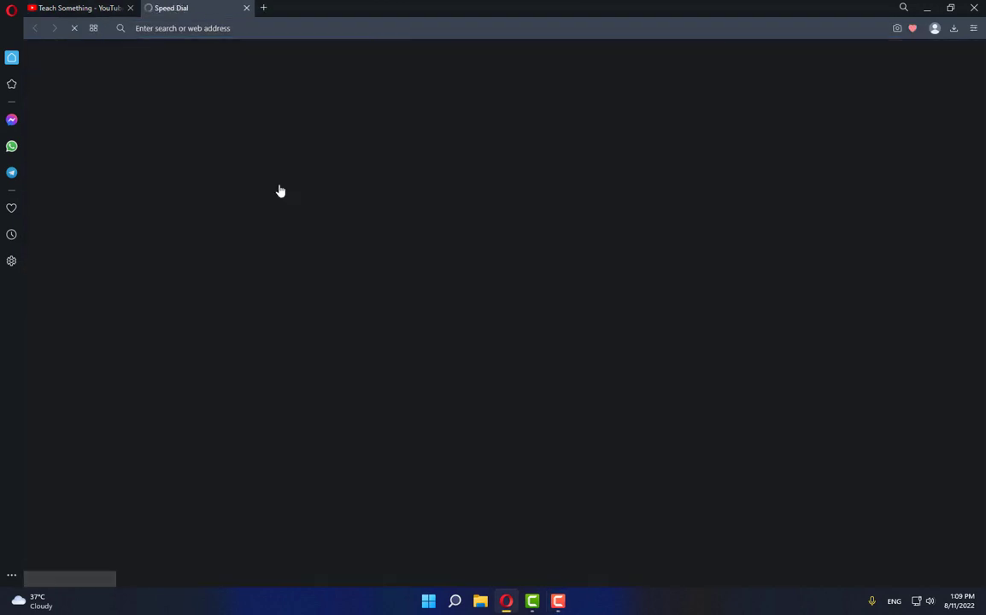
pyautogui.write('windows 11 do')
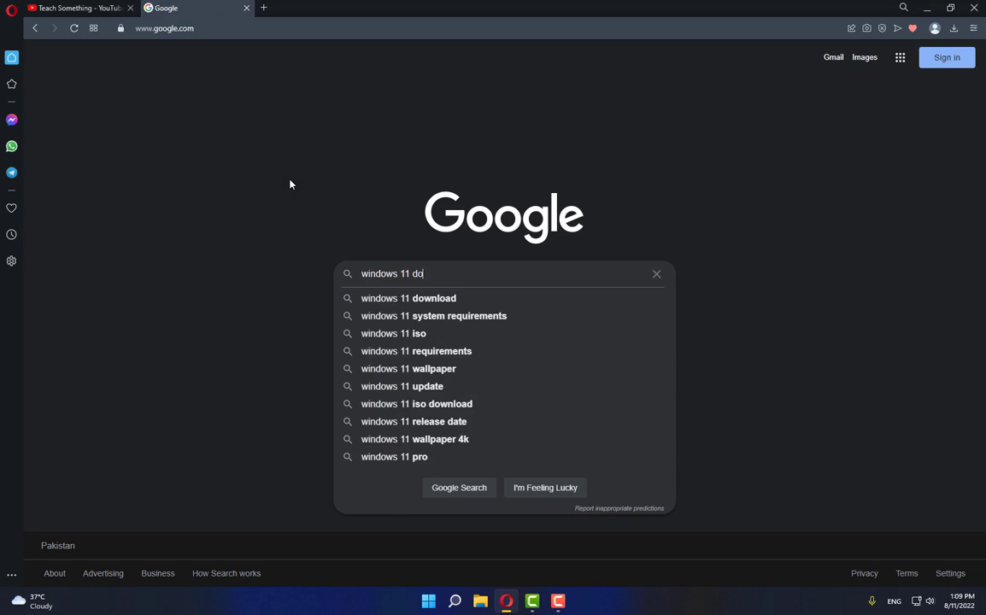
pyautogui.write('wnload')
pyautogui.press('Return')
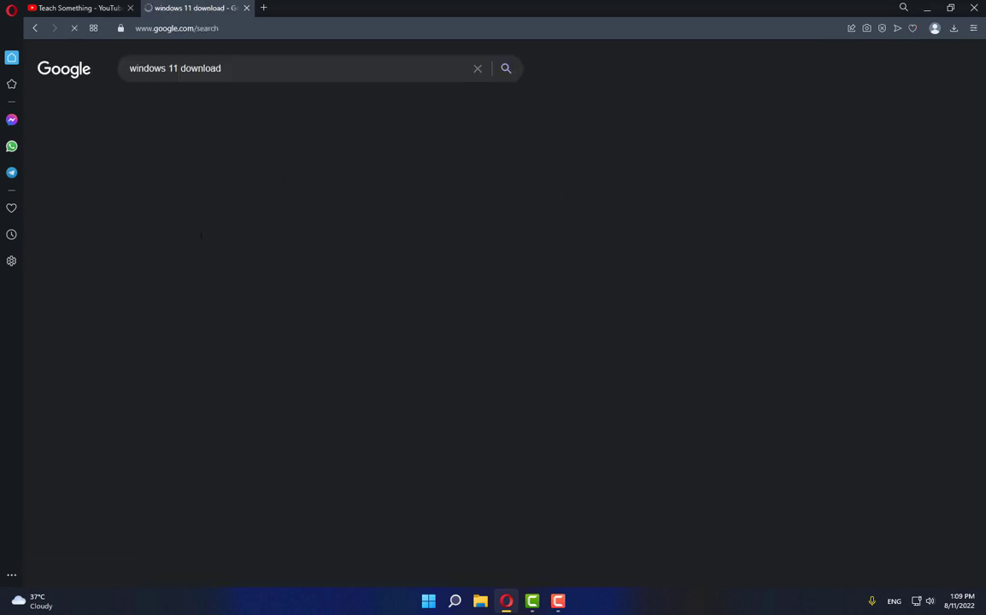
# Open Microsoft's Download Windows 11 page and download the tool under Create Windows 11 Installation Media
pyautogui.click(200, 167)
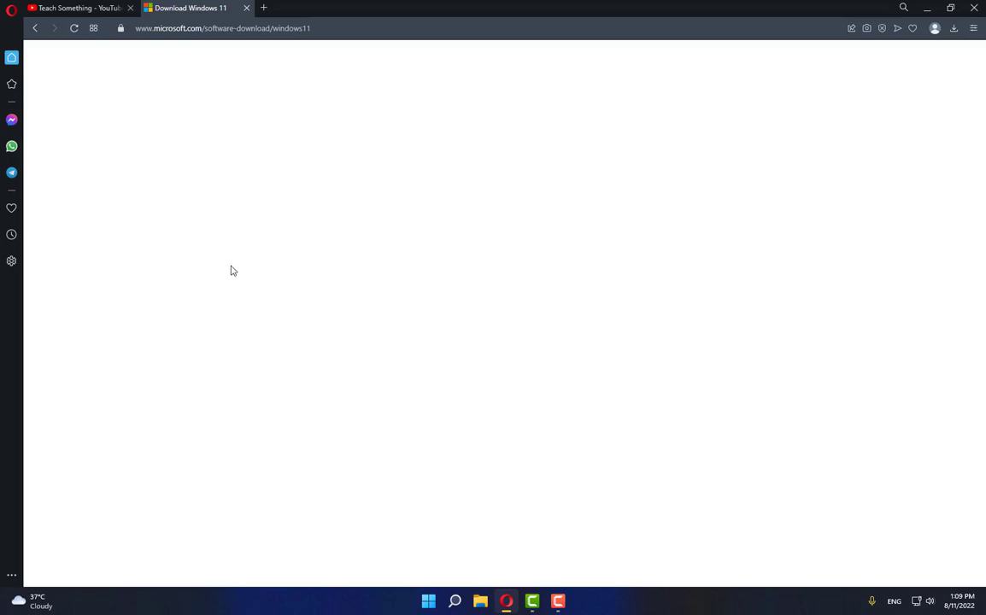
pyautogui.scroll(-3, 347, 325)
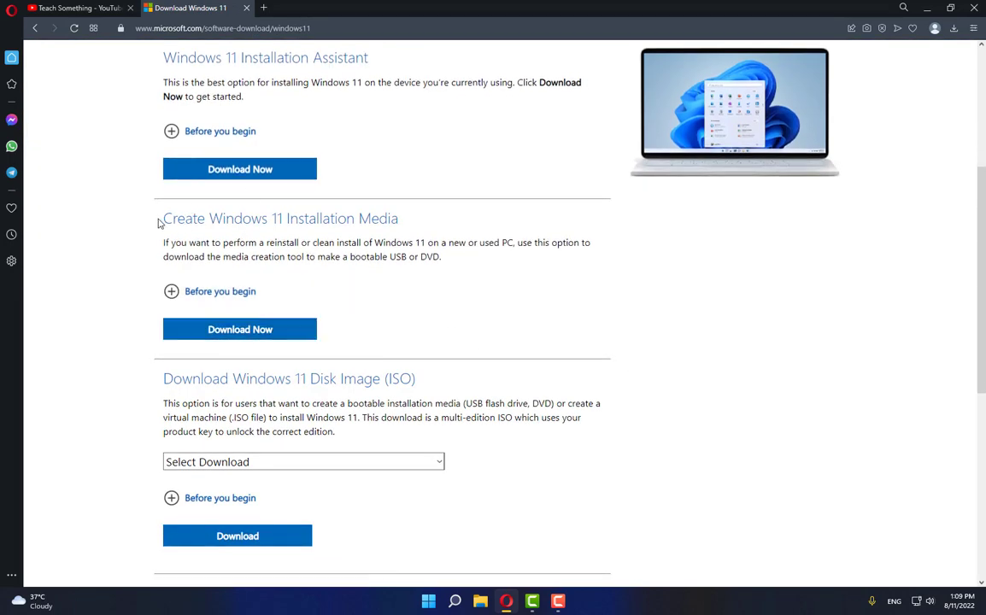
pyautogui.moveTo(163, 220); pyautogui.dragTo(420, 218)
pyautogui.click(386, 219)
pyautogui.click(299, 335)
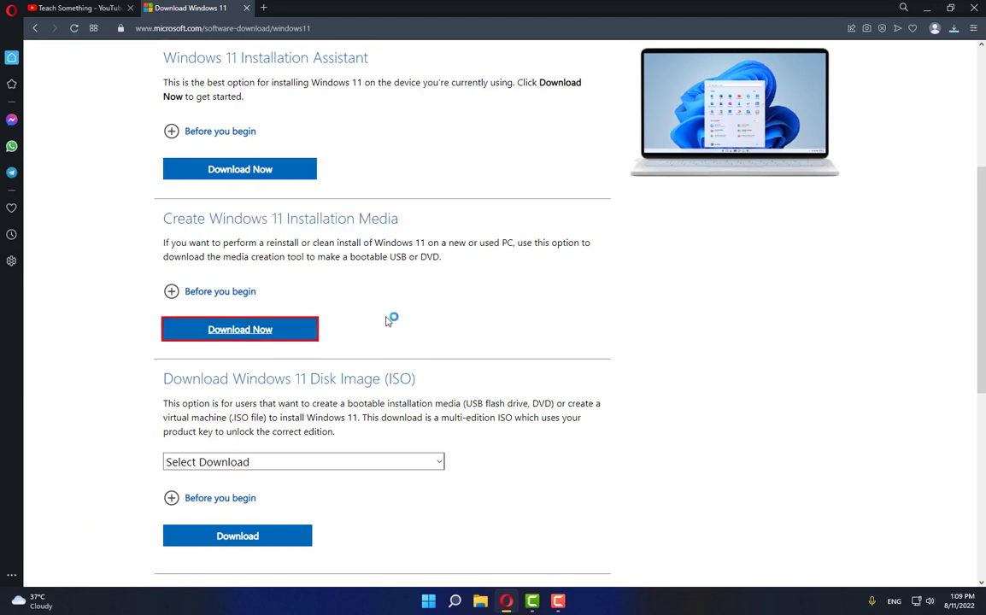
pyautogui.click(392, 288)
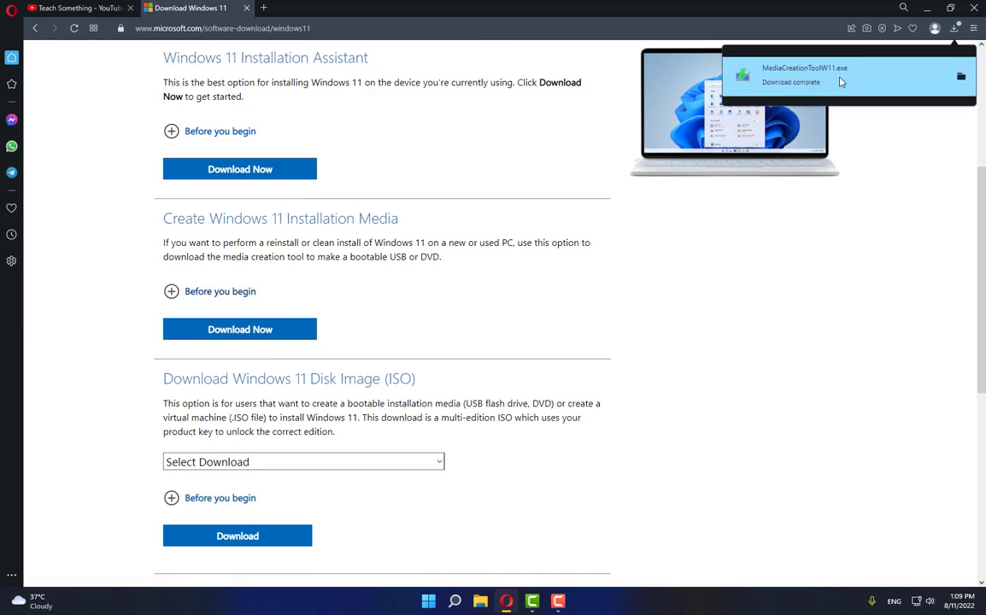
# Minimize the browser and advance Windows 11 Setup with the recommended language and edition options for this PC
pyautogui.click(929, 9)
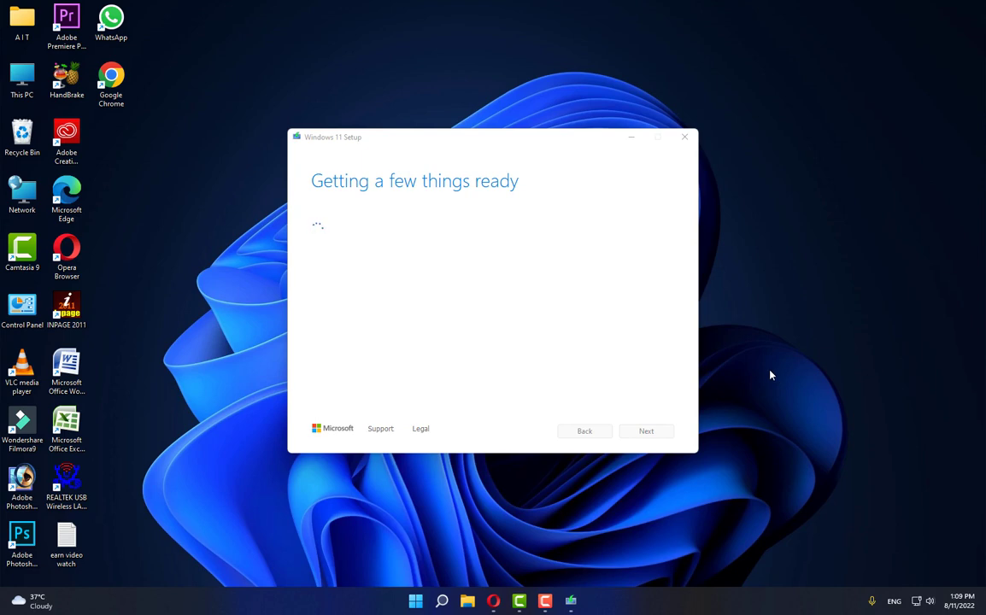
pyautogui.click(647, 432)
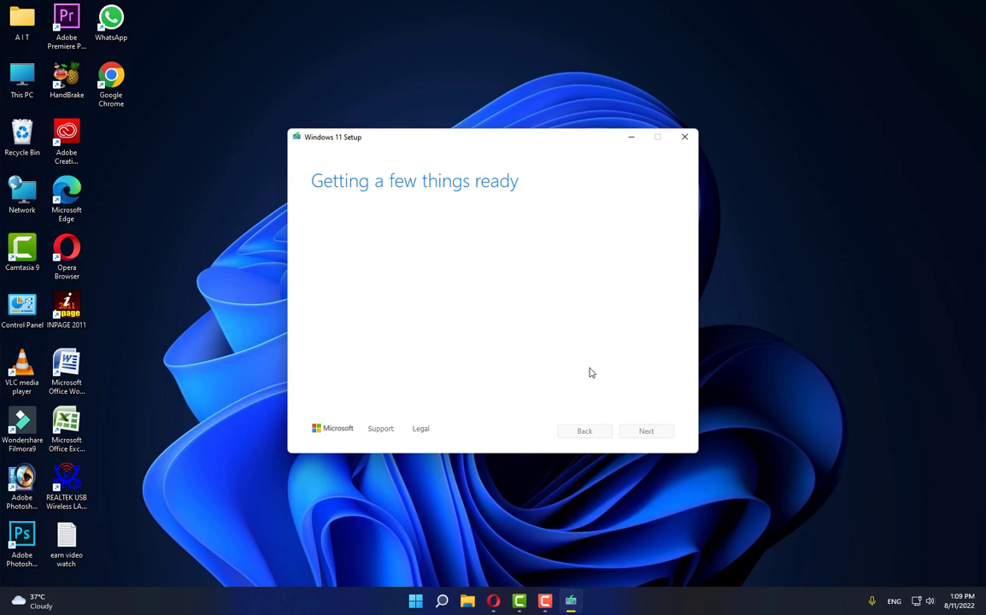
pyautogui.click(316, 325)
pyautogui.click(317, 325)
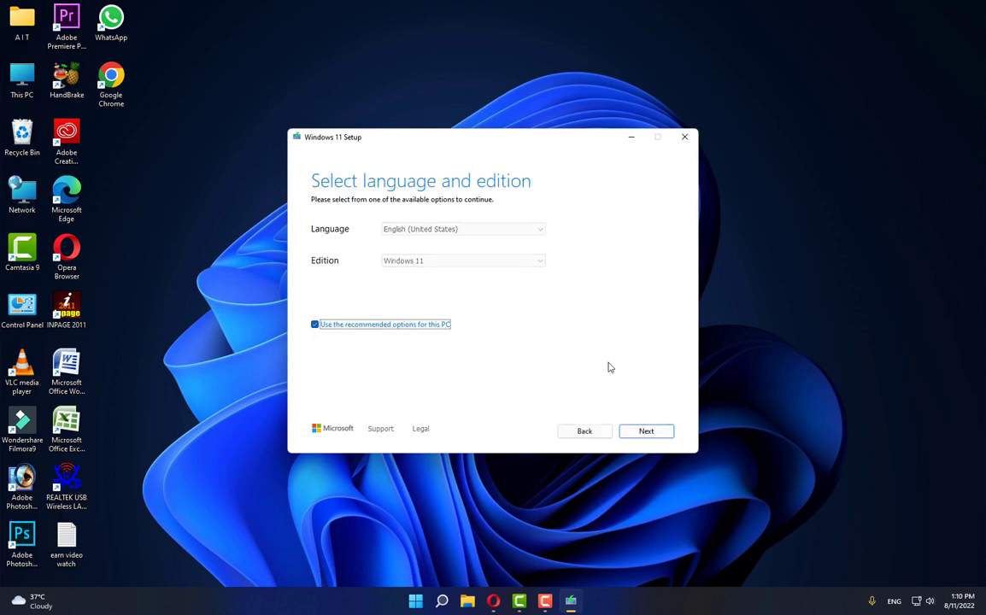
pyautogui.click(648, 432)
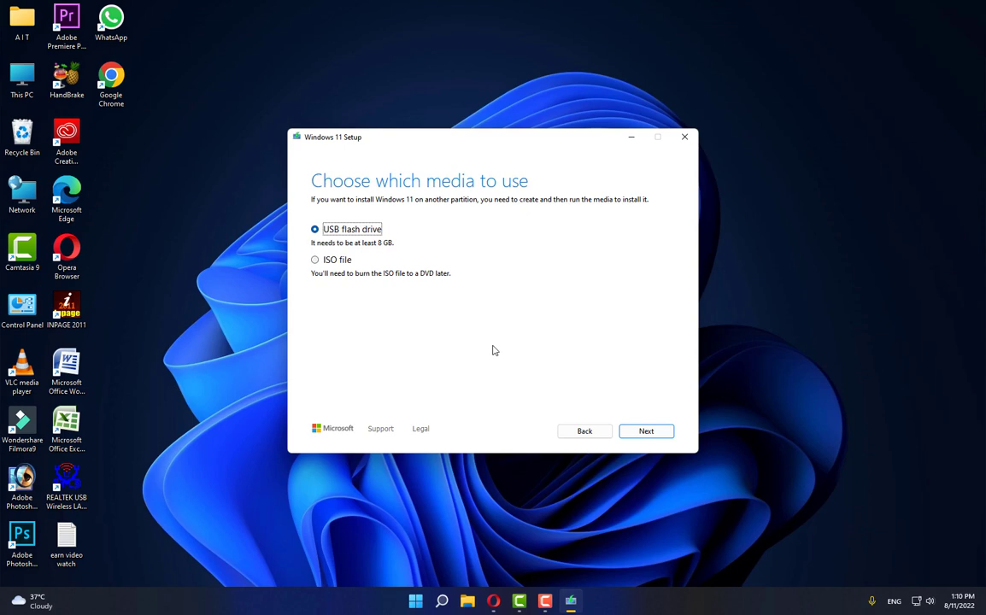
# Create the installation media as an ISO file named Windows 11 new in the Downloads folder and finish the wizard
pyautogui.click(314, 261)
pyautogui.click(665, 431)
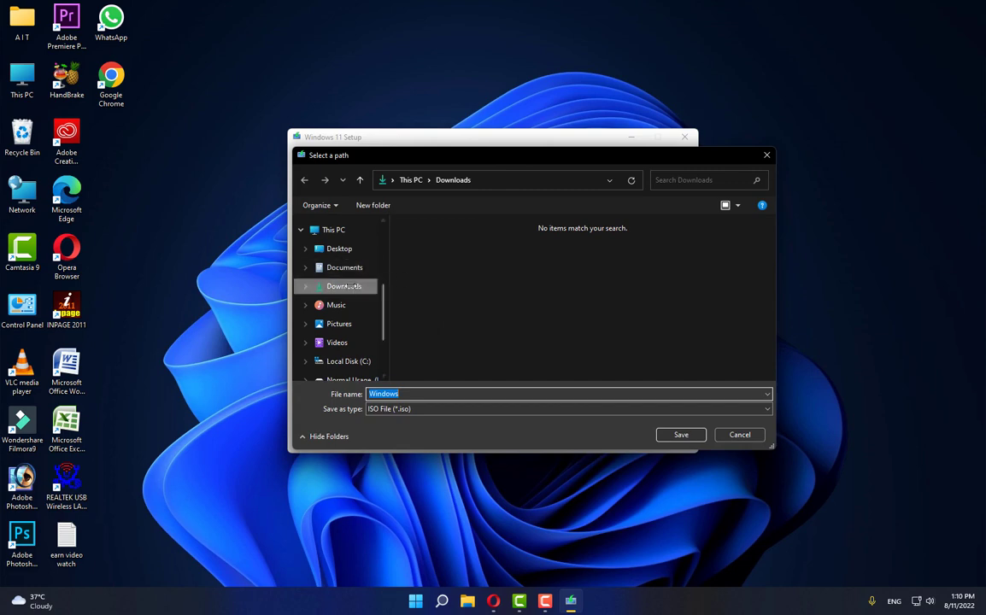
pyautogui.click(419, 392)
pyautogui.write('11')
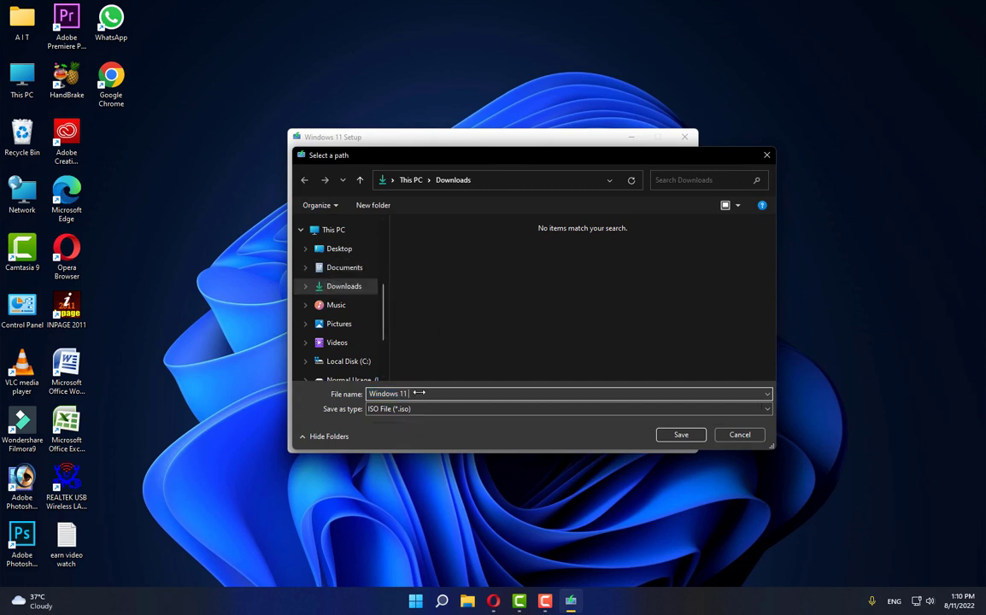
pyautogui.write(' version')
pyautogui.click(671, 434)
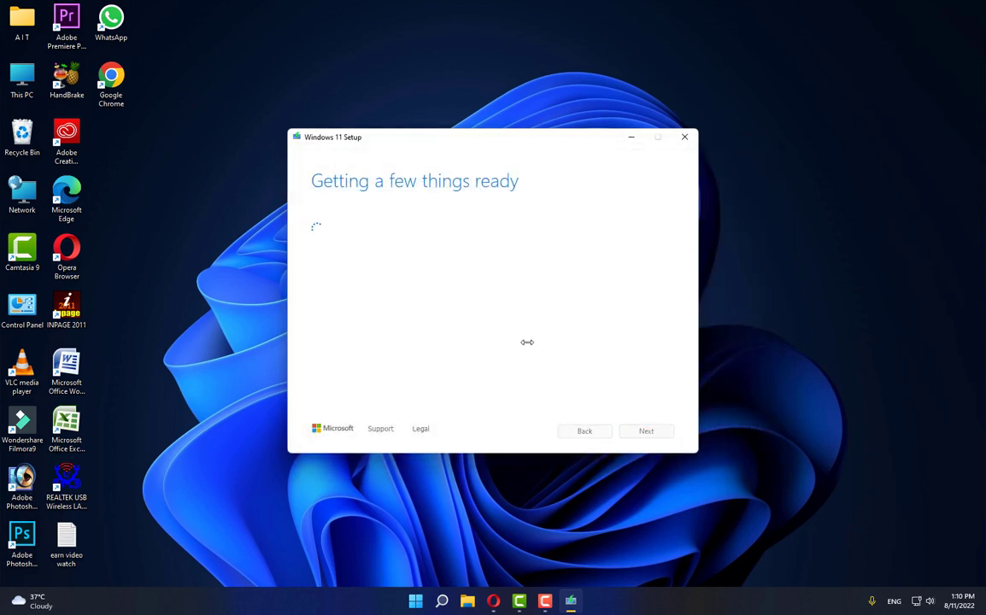
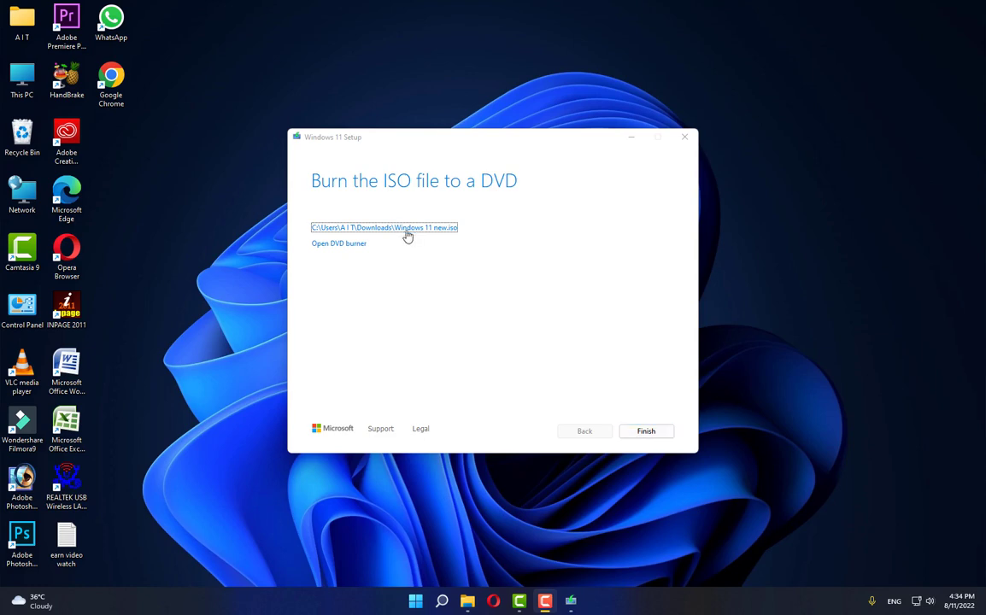
pyautogui.click(646, 431)
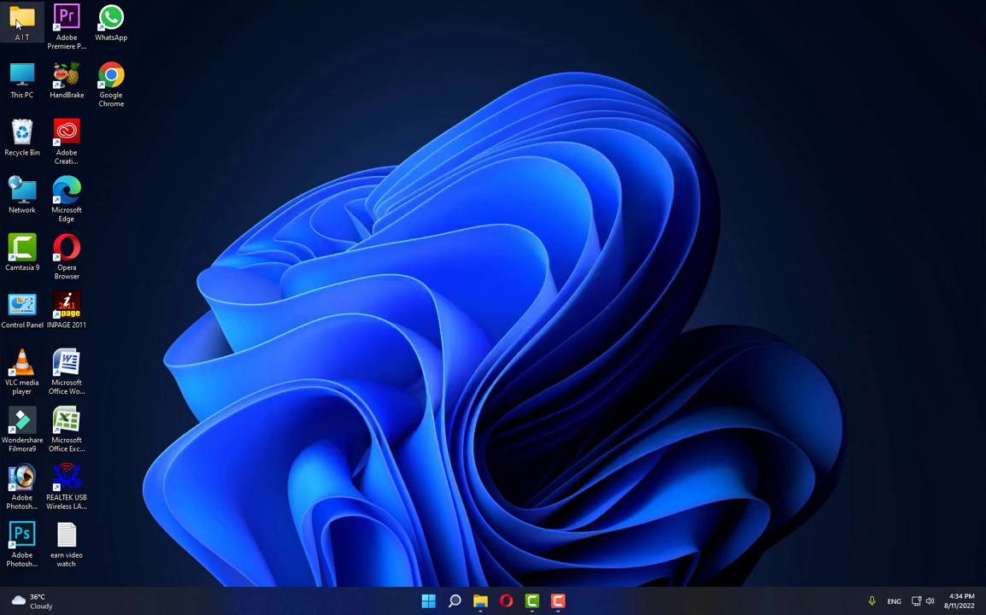
# Open the Downloads folder through the user folder on the desktop and mount the Windows 11 new ISO file
pyautogui.doubleClick(17, 23)
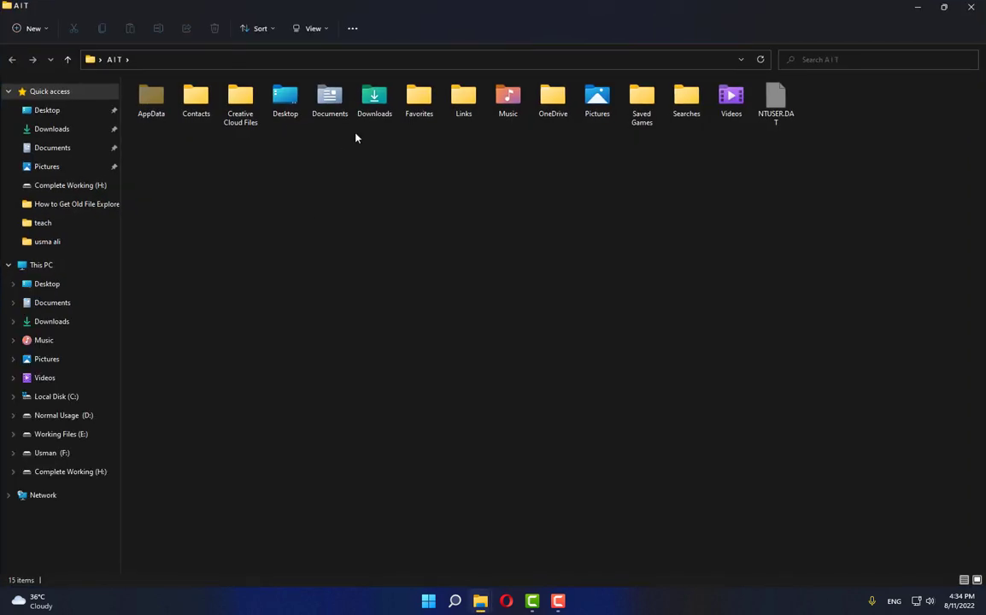
pyautogui.click(372, 104)
pyautogui.doubleClick(372, 104)
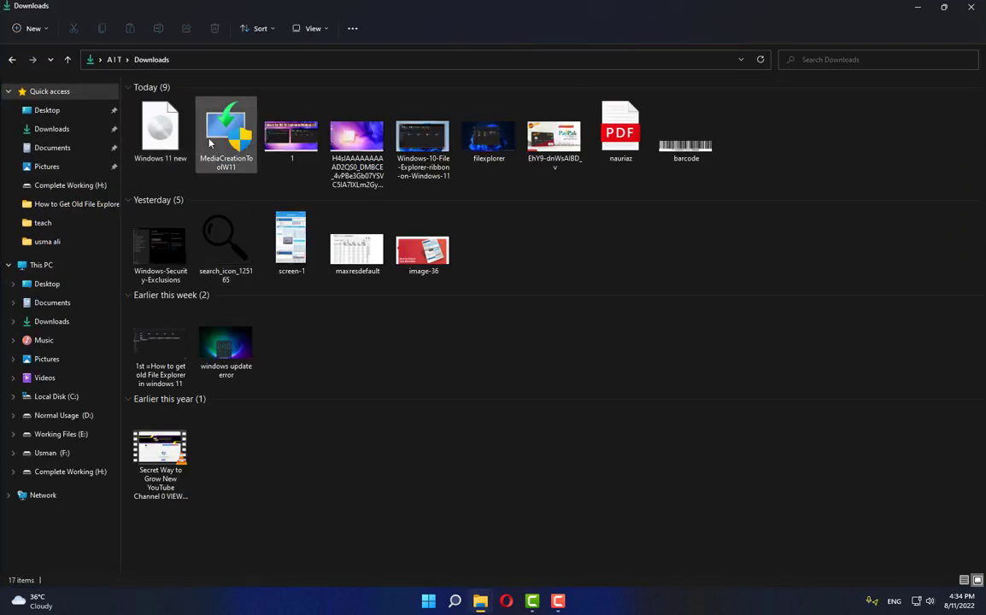
pyautogui.click(166, 135)
pyautogui.doubleClick(165, 134)
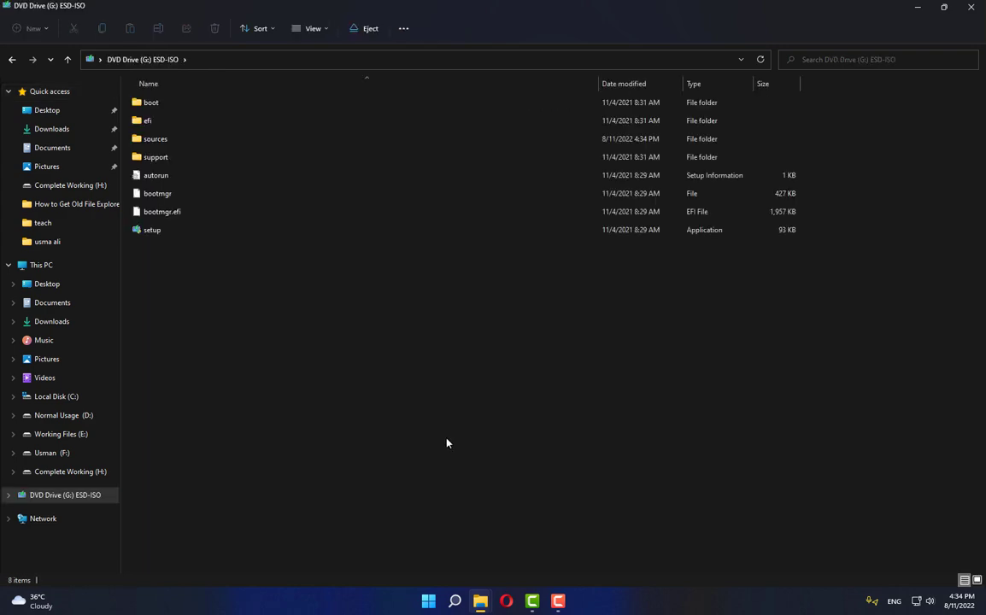
# Run setup from the mounted ESD-ISO drive, continue past the Install Windows 11 page, and close Setup after its system requirements check
pyautogui.click(147, 232)
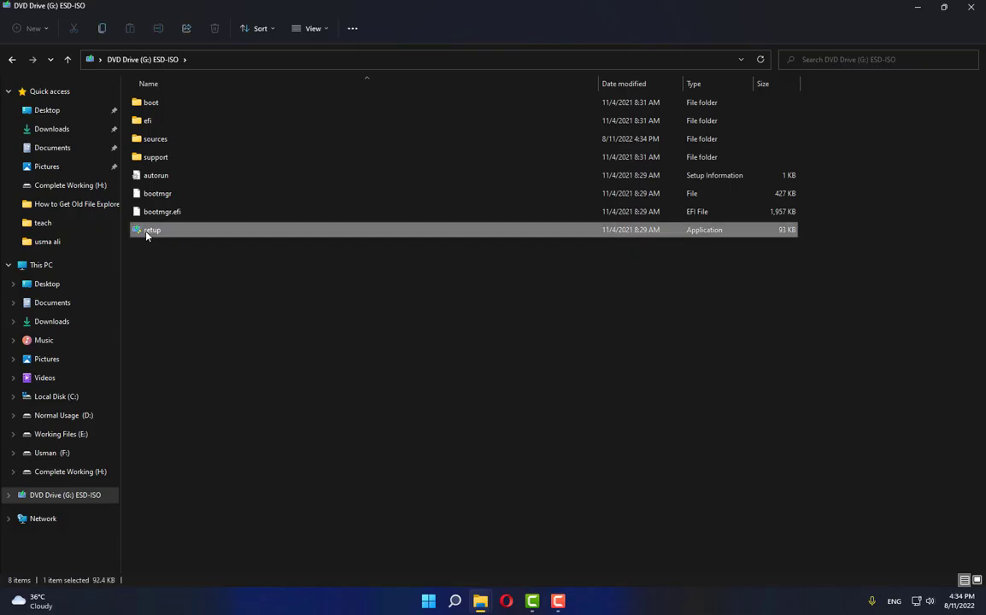
pyautogui.doubleClick(147, 232)
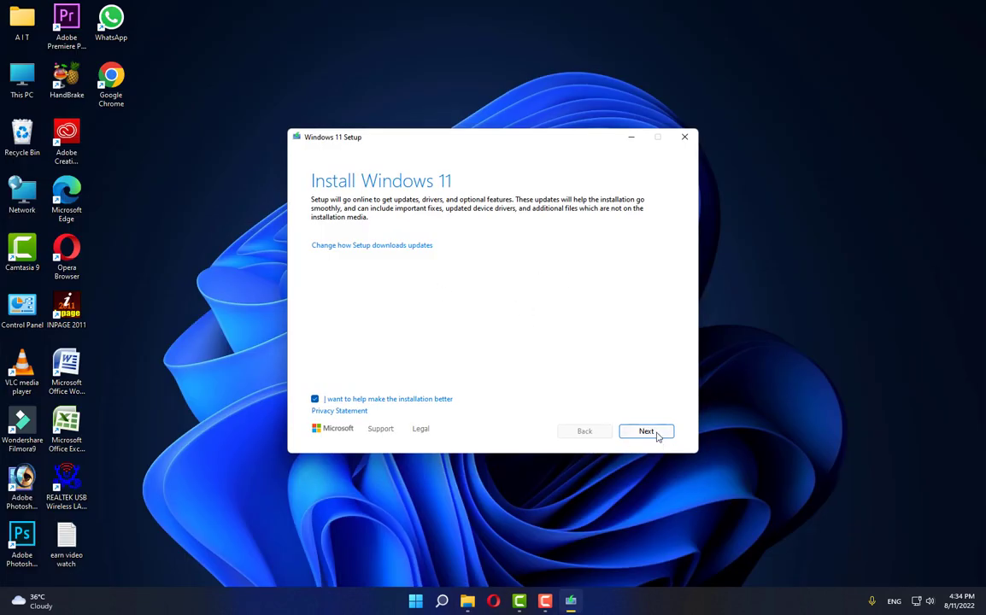
pyautogui.click(652, 432)
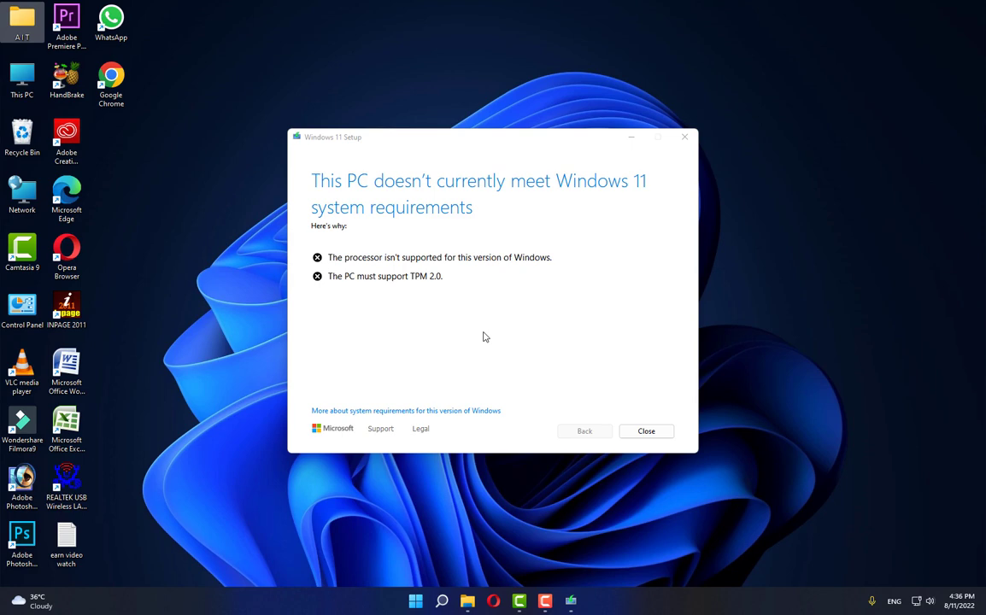
pyautogui.click(640, 431)
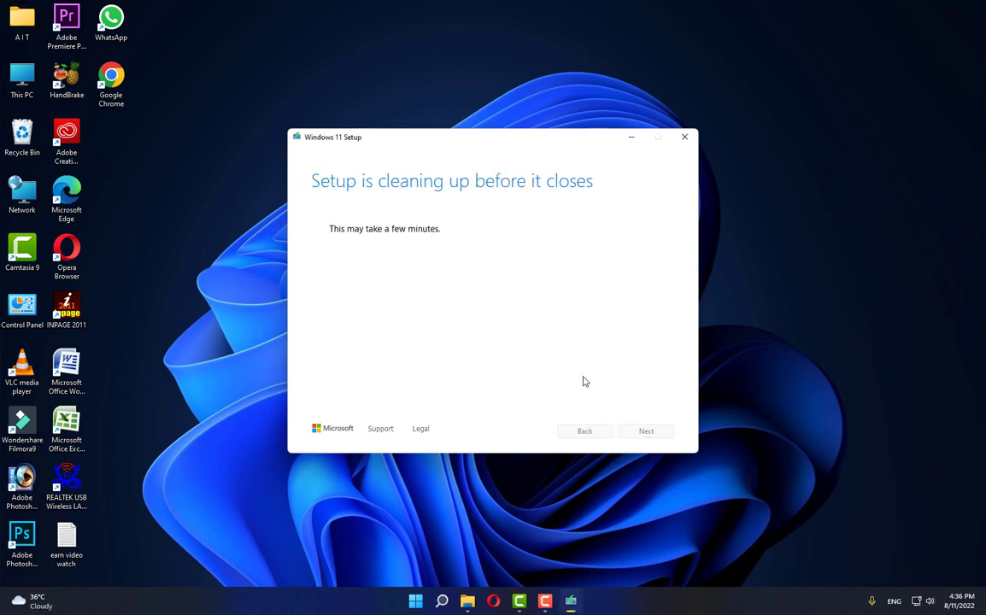